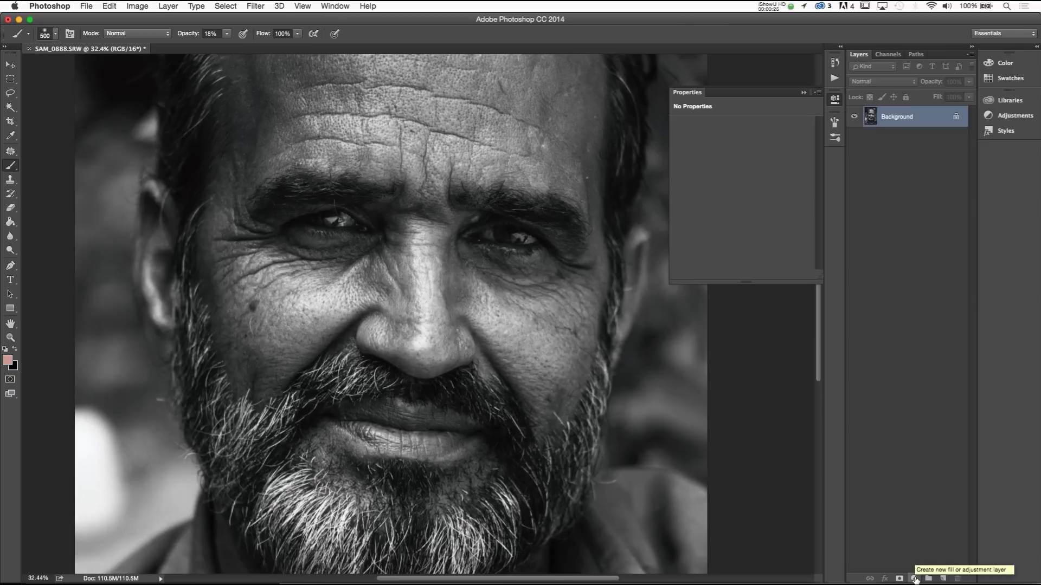
- Add two Curves adjustment layers above the Background layer
{"action": "left_click", "coordinate": [914, 579]}
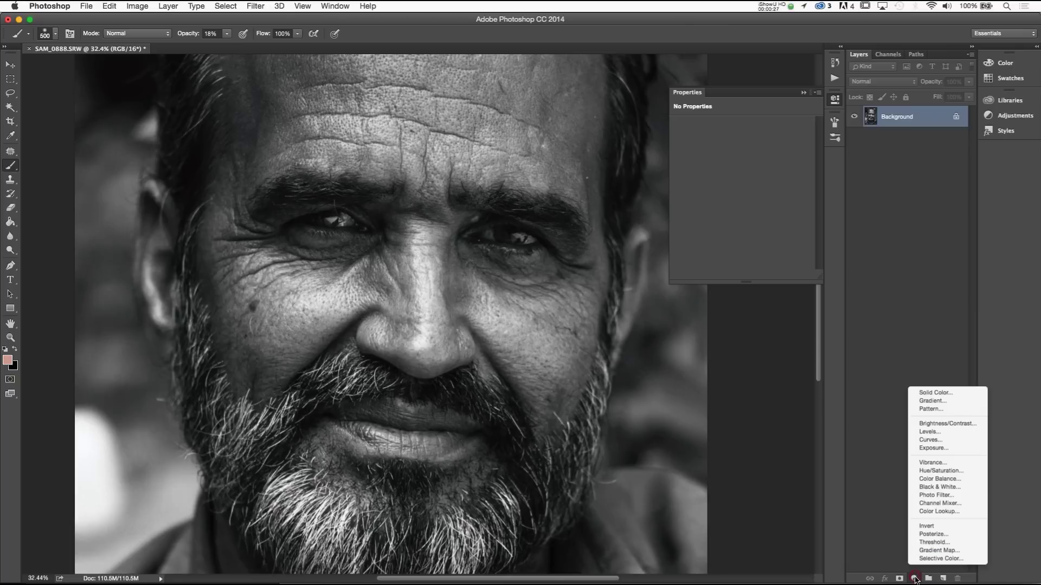
{"action": "left_click", "coordinate": [930, 440]}
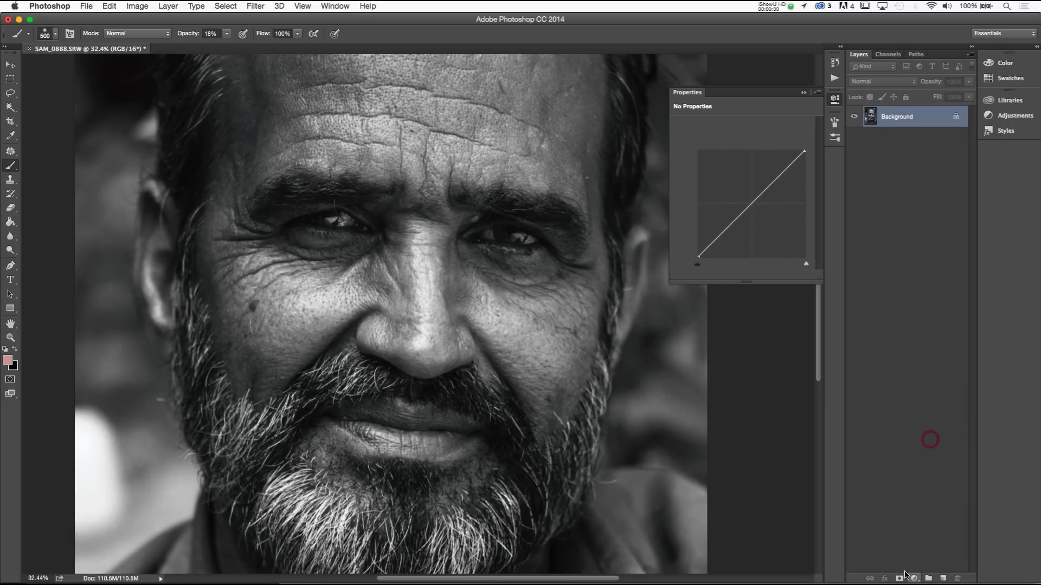
{"action": "left_click", "coordinate": [914, 579]}
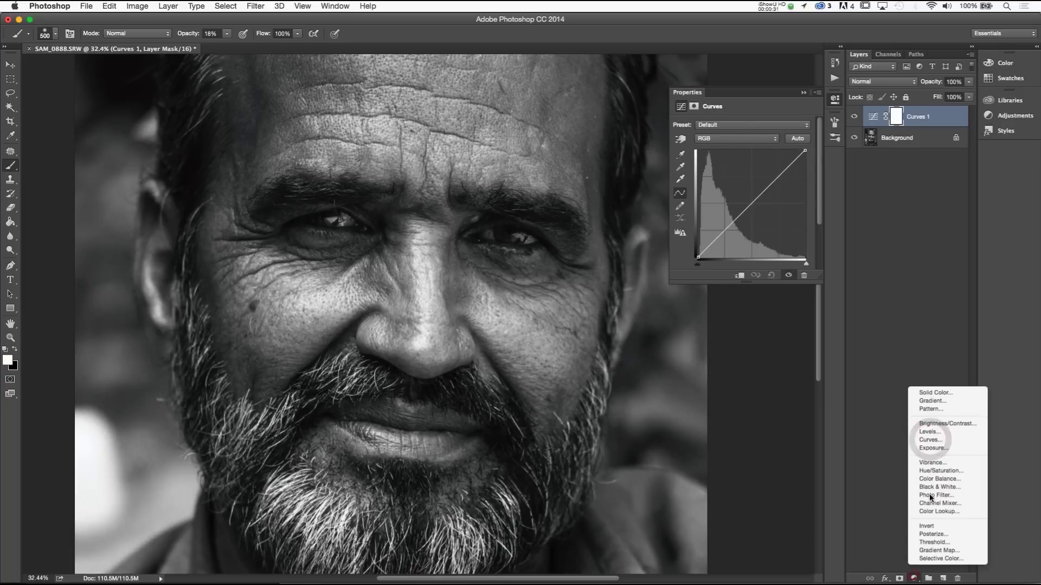
{"action": "left_click", "coordinate": [930, 440]}
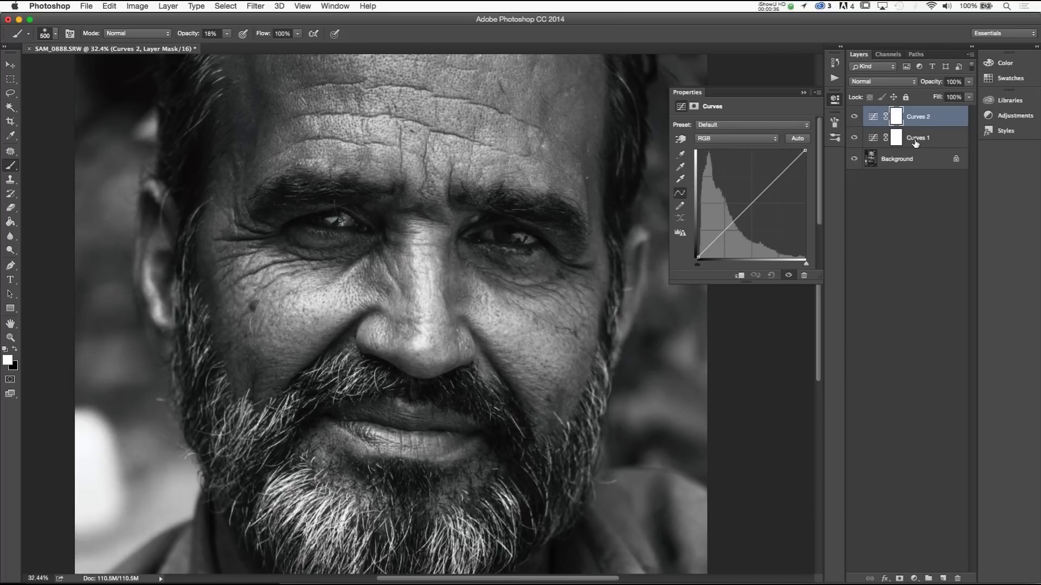
- Rename the lower Curves layer Darken and the upper one Lighten
{"action": "double_click", "coordinate": [915, 138]}
{"action": "type", "text": "Darken"}
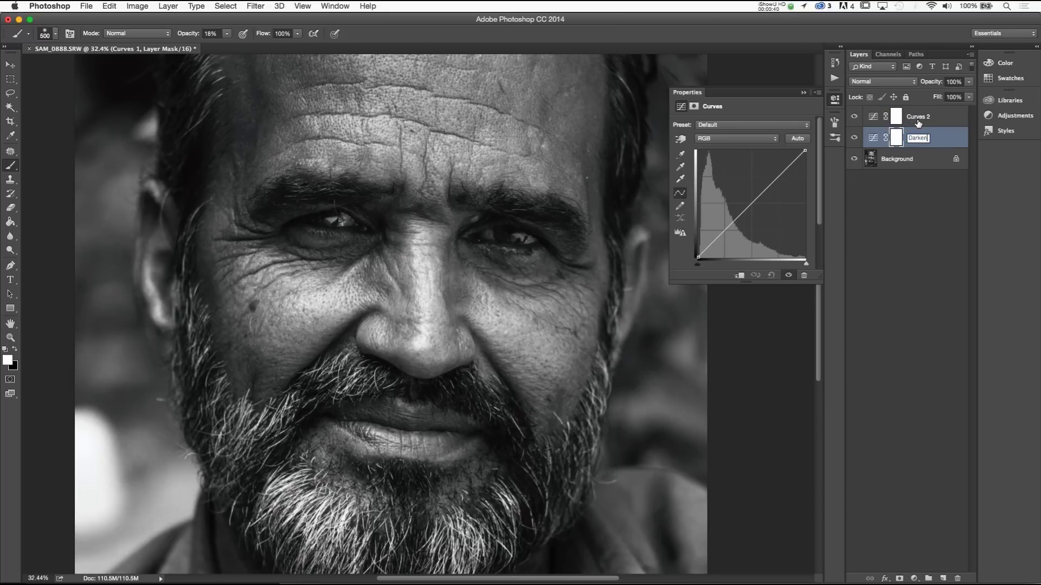
{"action": "double_click", "coordinate": [917, 118]}
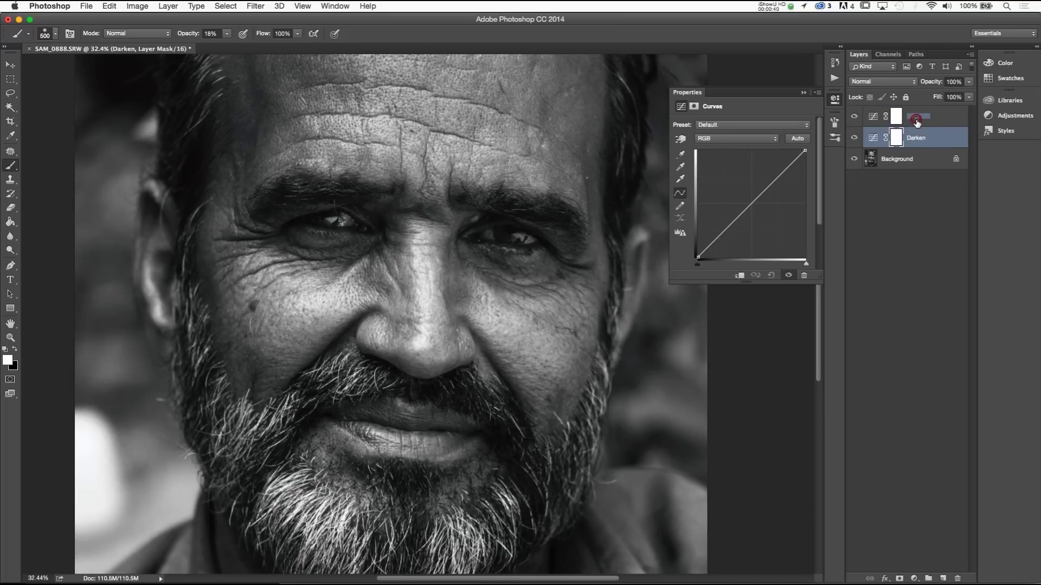
{"action": "type", "text": "Lighten"}
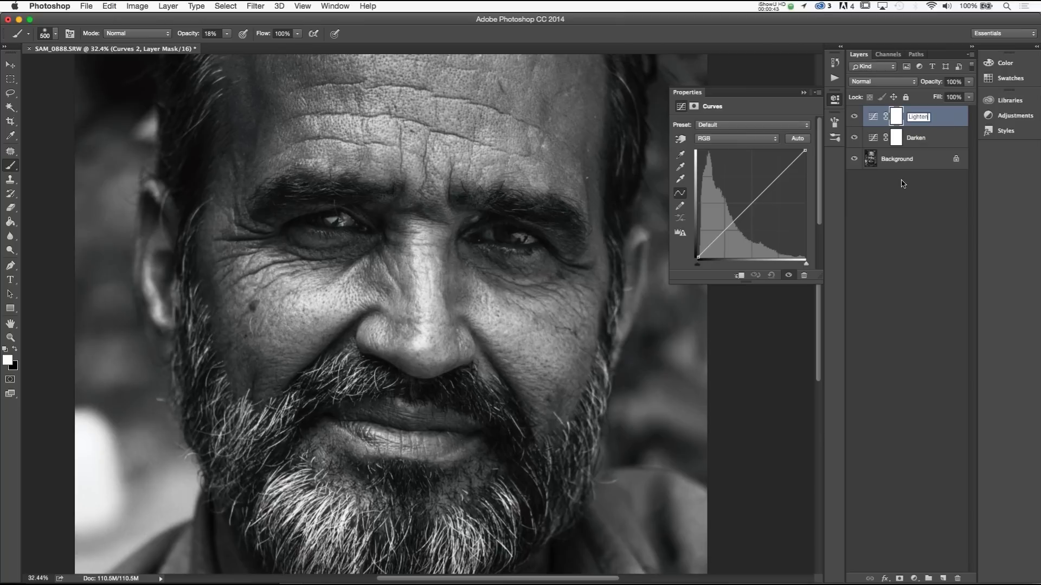
{"action": "key", "text": "Return"}
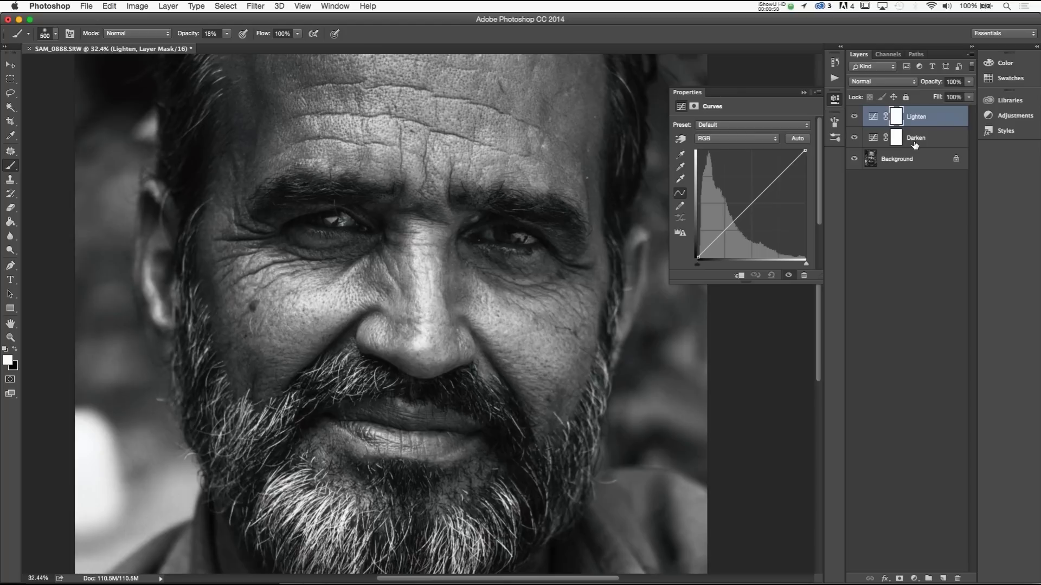
- Pull the midpoint of the Darken layer's curve down to darken the image, and invert its layer mask to black
{"action": "left_click", "coordinate": [872, 139]}
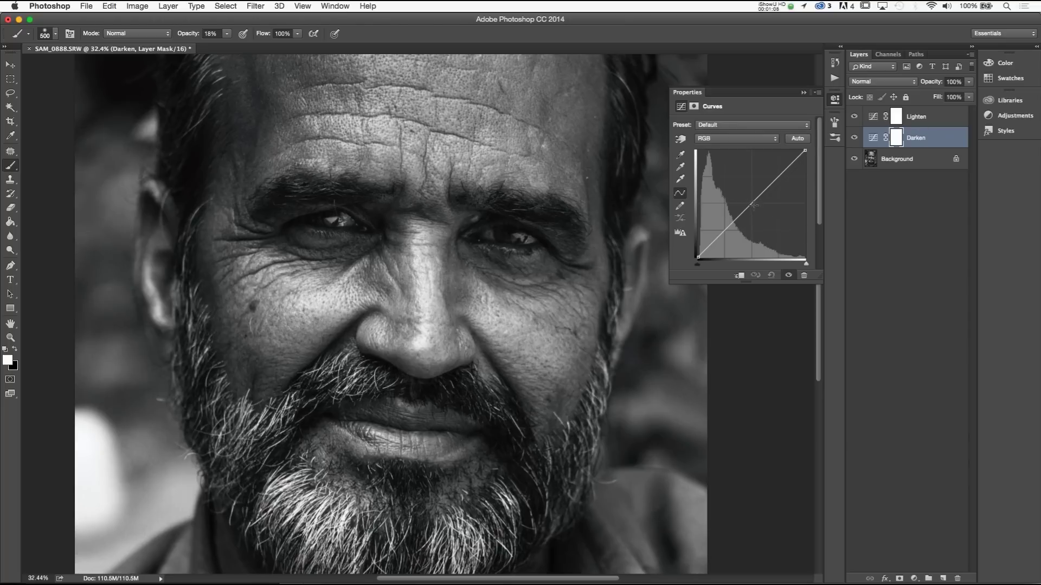
{"action": "left_click_drag", "start_coordinate": [753, 204], "coordinate": [754, 219]}
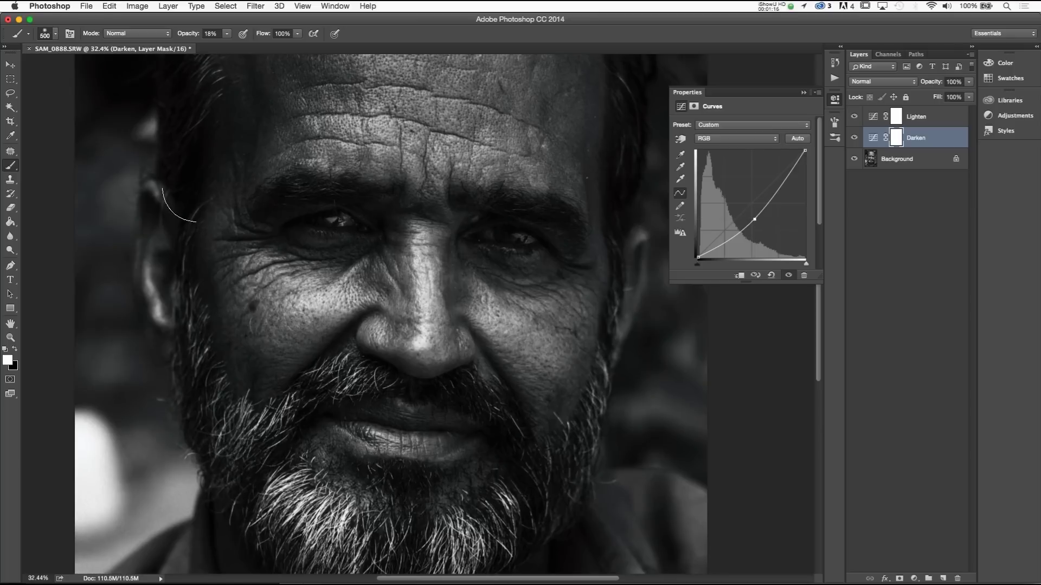
{"action": "scroll", "coordinate": [179, 193], "scroll_direction": "up", "scroll_amount": 5}
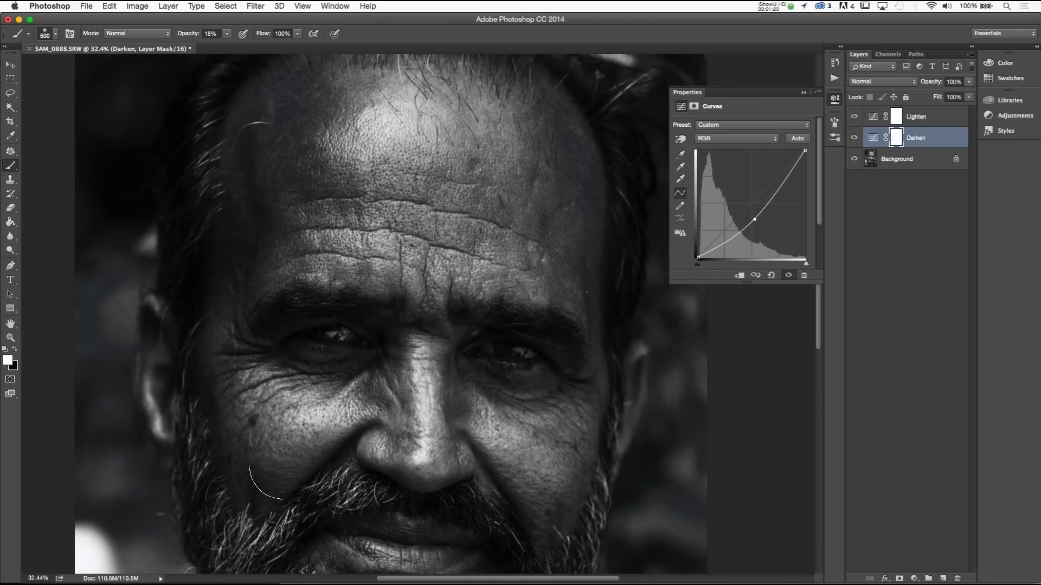
{"action": "scroll", "coordinate": [260, 477], "scroll_direction": "down", "scroll_amount": 3}
{"action": "scroll", "coordinate": [515, 501], "scroll_direction": "up", "scroll_amount": 2}
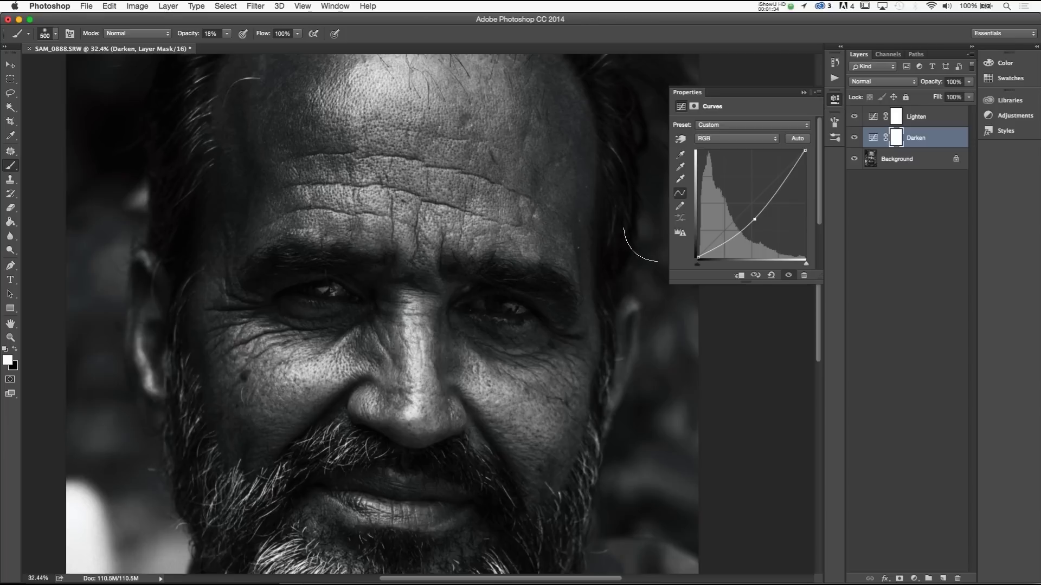
{"action": "left_click", "coordinate": [892, 142]}
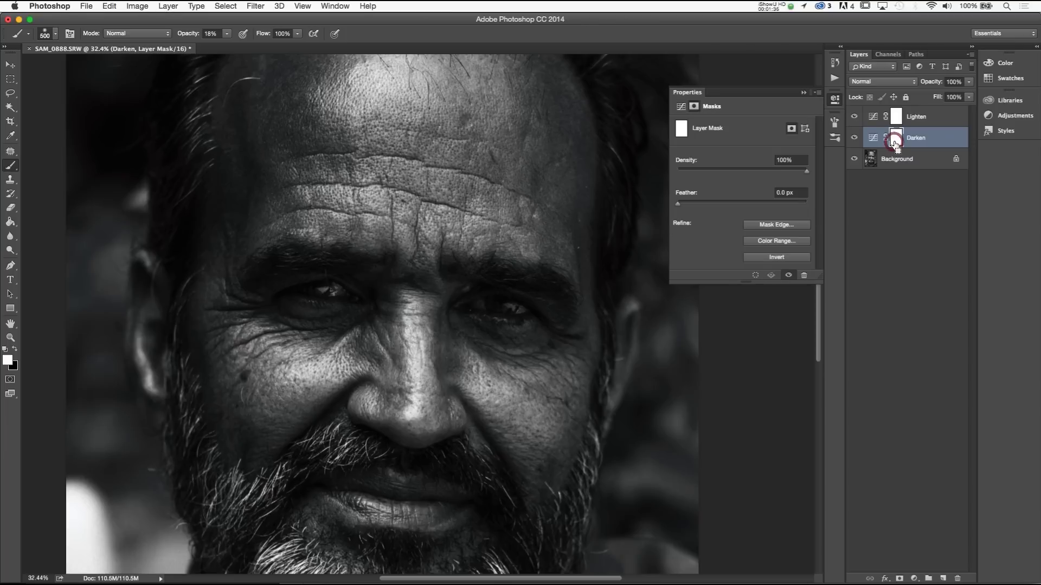
{"action": "key", "text": "super+i"}
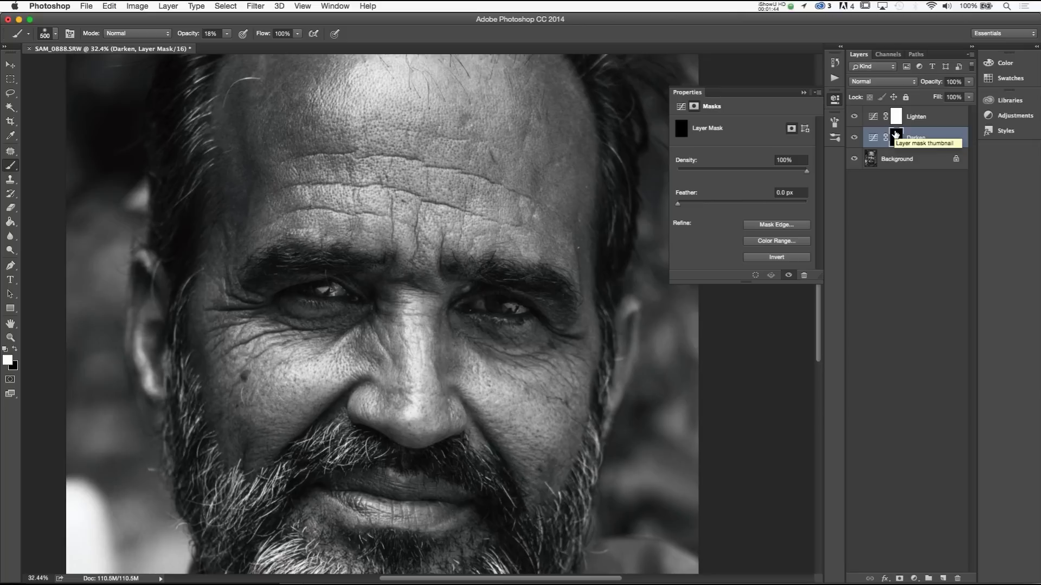
- Raise the midpoint of the Lighten layer's curve to brighten the image, and invert its layer mask to black
{"action": "left_click", "coordinate": [912, 117]}
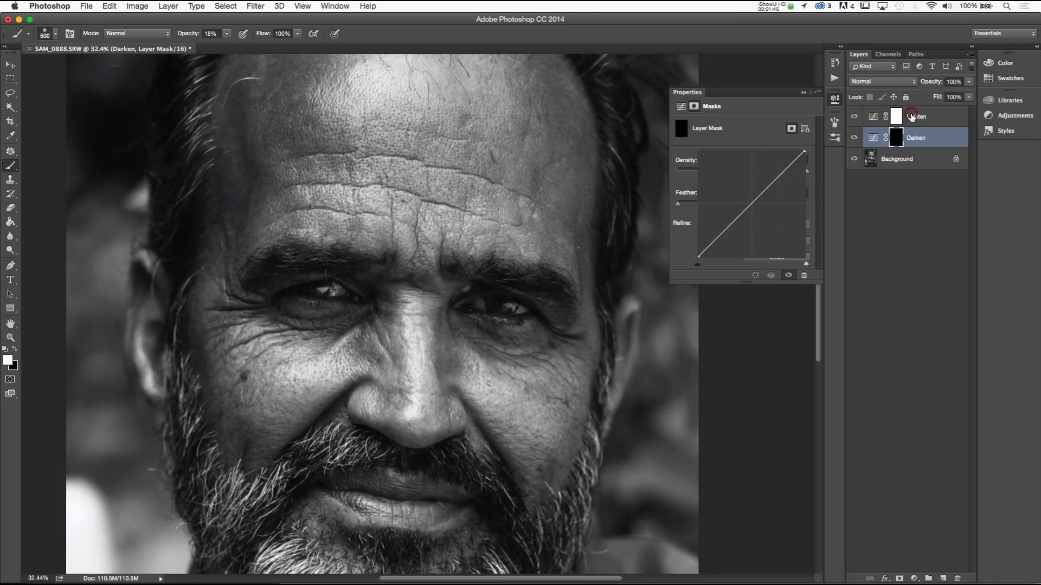
{"action": "left_click", "coordinate": [872, 122]}
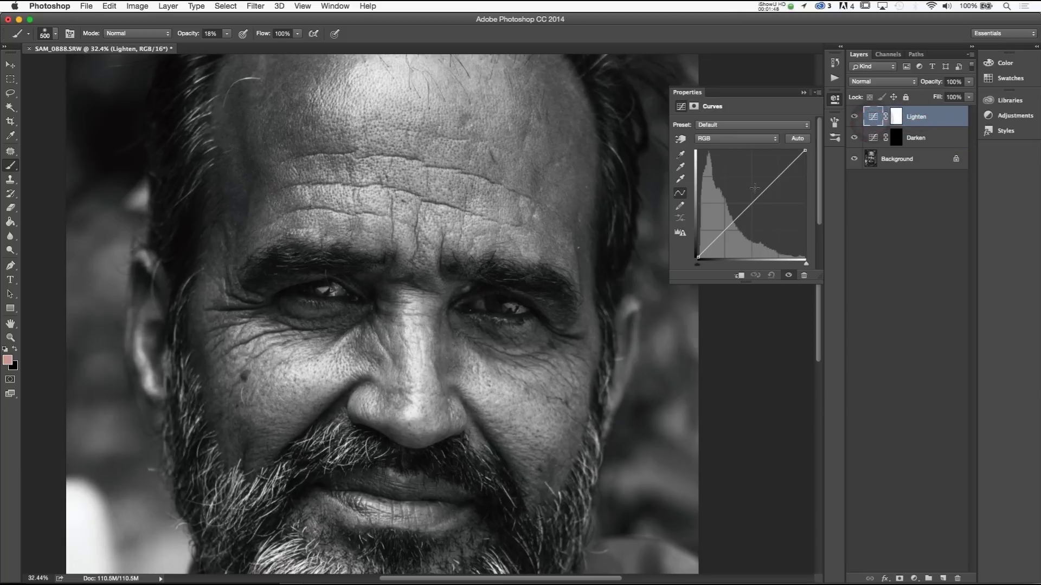
{"action": "left_click_drag", "start_coordinate": [752, 202], "coordinate": [753, 188]}
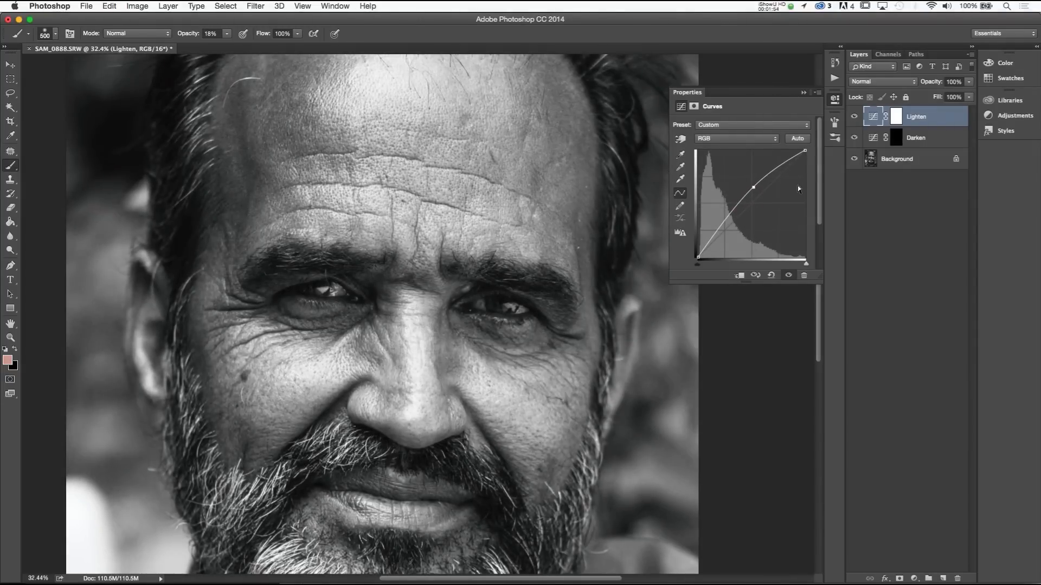
{"action": "left_click", "coordinate": [920, 118]}
{"action": "left_click", "coordinate": [896, 116]}
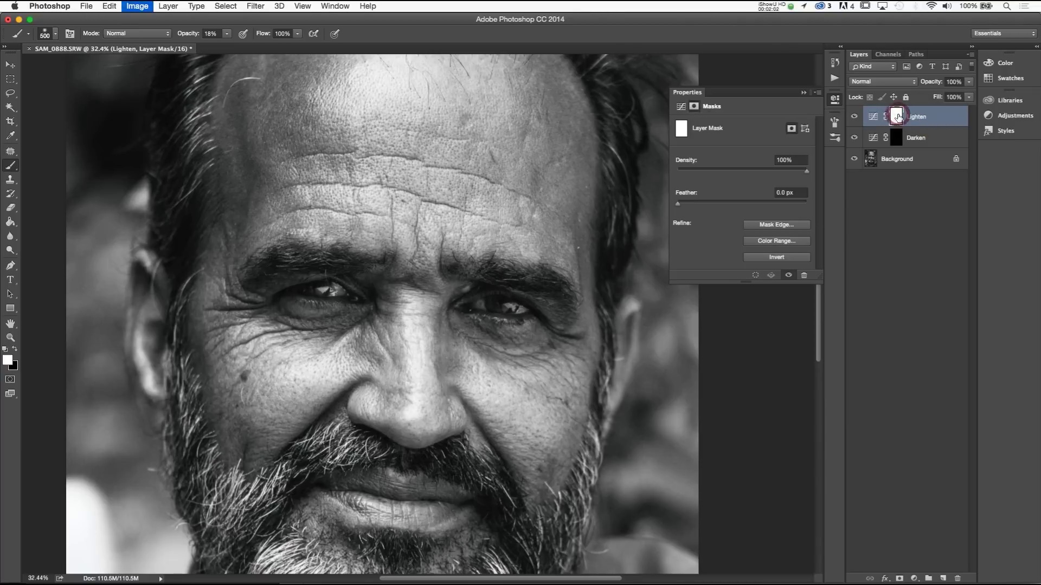
{"action": "key", "text": "super+i"}
- Examine the light and dark areas of the portrait, both close up and as a whole
{"action": "scroll", "coordinate": [491, 319], "scroll_direction": "left", "scroll_amount": 3}
{"action": "scroll", "coordinate": [491, 320], "scroll_direction": "down", "scroll_amount": 8}
{"action": "scroll", "coordinate": [490, 320], "scroll_direction": "right", "scroll_amount": 2}
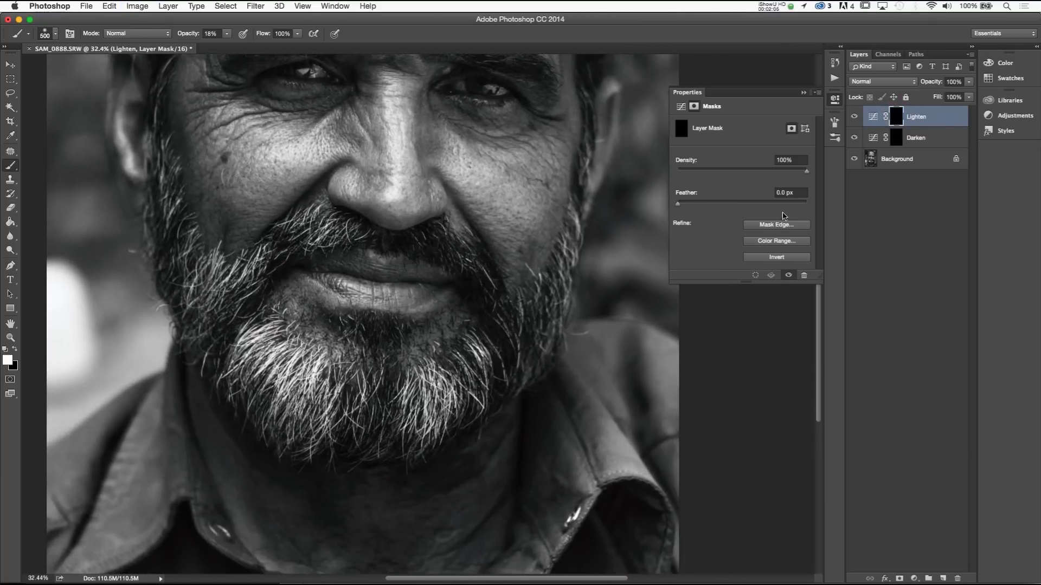
{"action": "scroll", "coordinate": [209, 325], "scroll_direction": "up", "scroll_amount": 10}
{"action": "scroll", "coordinate": [209, 325], "scroll_direction": "left", "scroll_amount": 1}
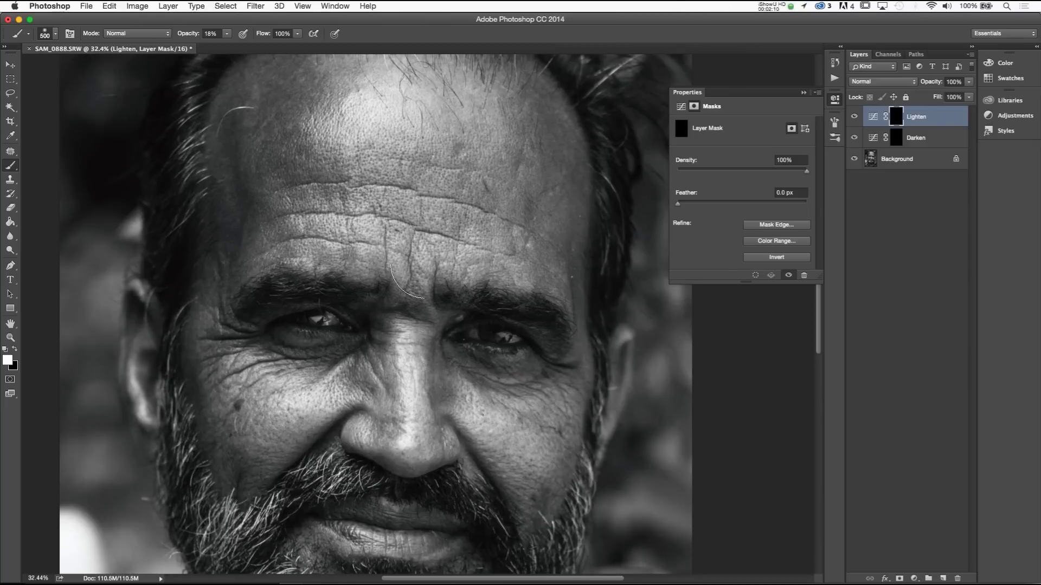
{"action": "scroll", "coordinate": [424, 265], "scroll_direction": "down", "scroll_amount": 5}
{"action": "scroll", "coordinate": [426, 260], "scroll_direction": "down", "scroll_amount": 8}
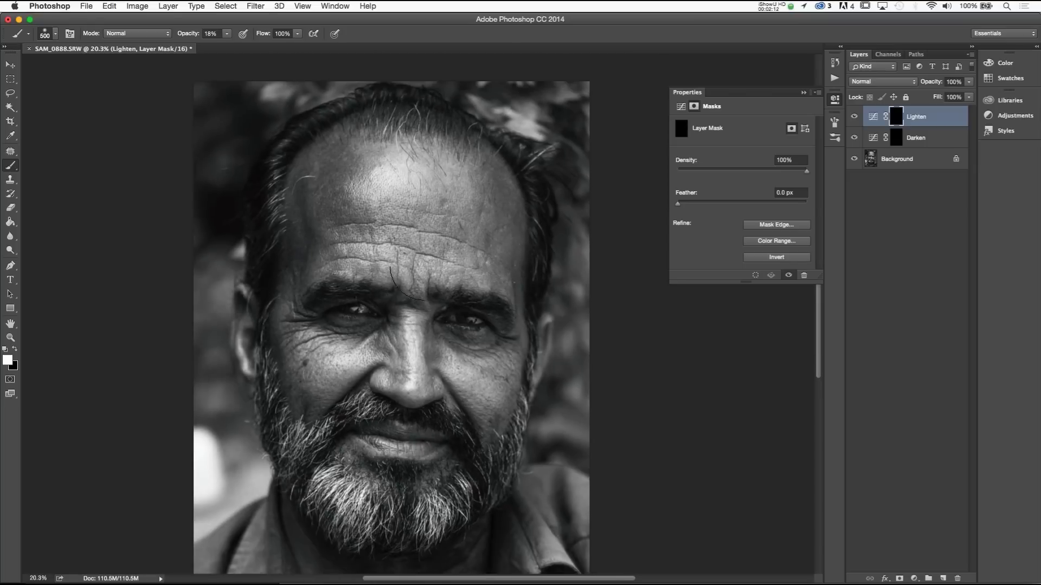
{"action": "scroll", "coordinate": [374, 228], "scroll_direction": "up", "scroll_amount": 4}
{"action": "scroll", "coordinate": [374, 228], "scroll_direction": "right", "scroll_amount": 1}
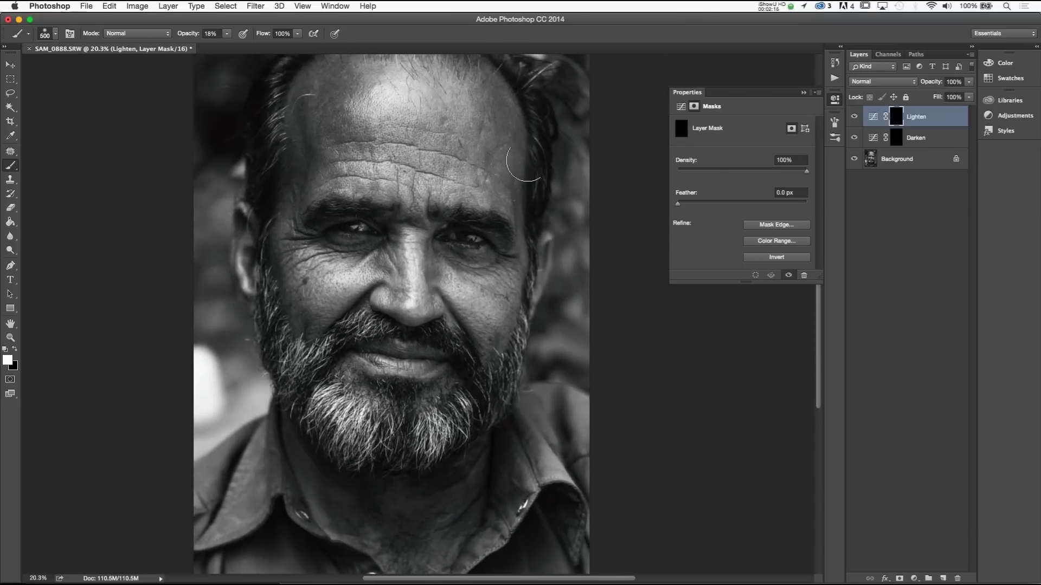
{"action": "scroll", "coordinate": [562, 253], "scroll_direction": "up", "scroll_amount": 2}
{"action": "scroll", "coordinate": [562, 253], "scroll_direction": "right", "scroll_amount": 1}
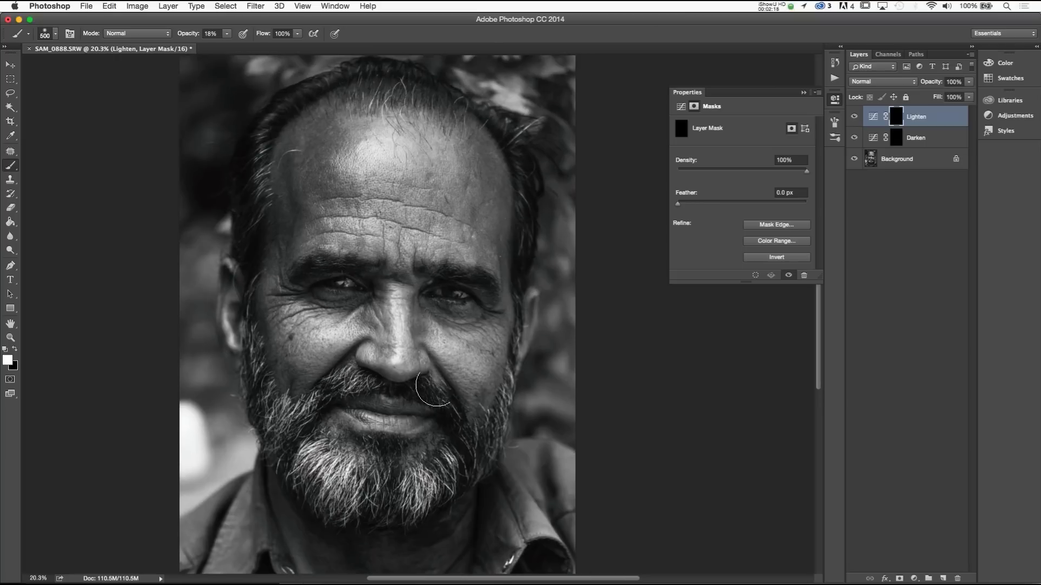
{"action": "scroll", "coordinate": [465, 336], "scroll_direction": "up", "scroll_amount": 1}
{"action": "scroll", "coordinate": [474, 317], "scroll_direction": "up", "scroll_amount": 3}
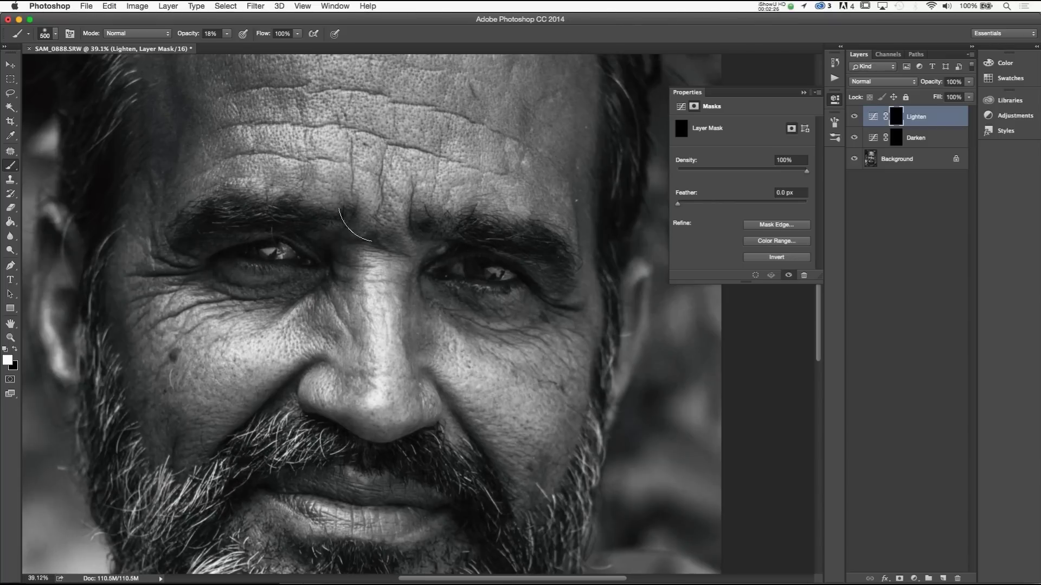
{"action": "scroll", "coordinate": [415, 311], "scroll_direction": "up", "scroll_amount": 3}
{"action": "scroll", "coordinate": [415, 312], "scroll_direction": "down", "scroll_amount": 5}
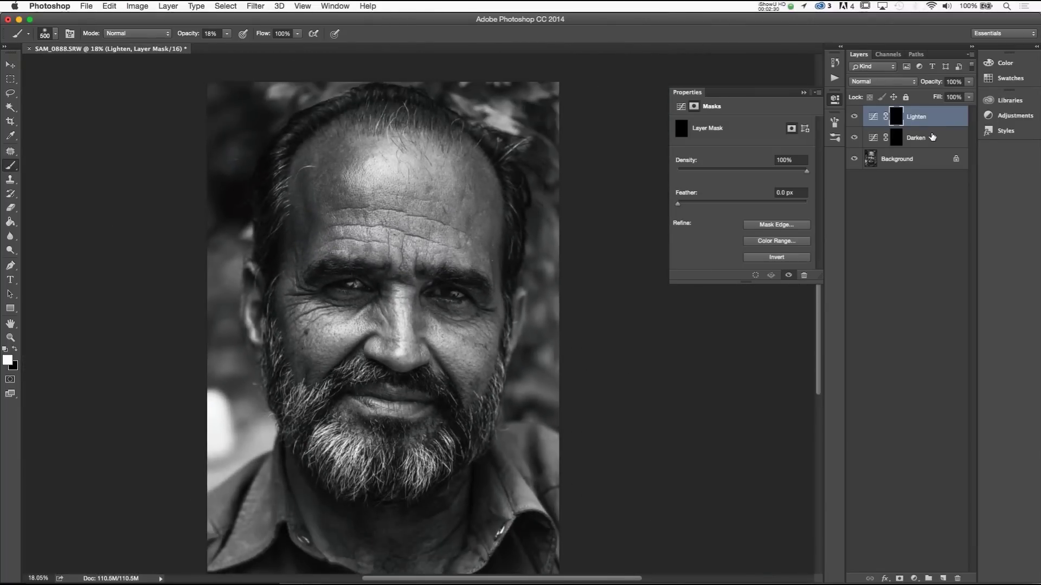
- Target the Darken layer's mask and choose a soft round brush of 900 px with 0% hardness
{"action": "left_click", "coordinate": [933, 138]}
{"action": "key", "text": "bracketright"}
{"action": "key", "text": "bracketright"}
{"action": "key", "text": "bracketright"}
{"action": "key", "text": "bracketright"}
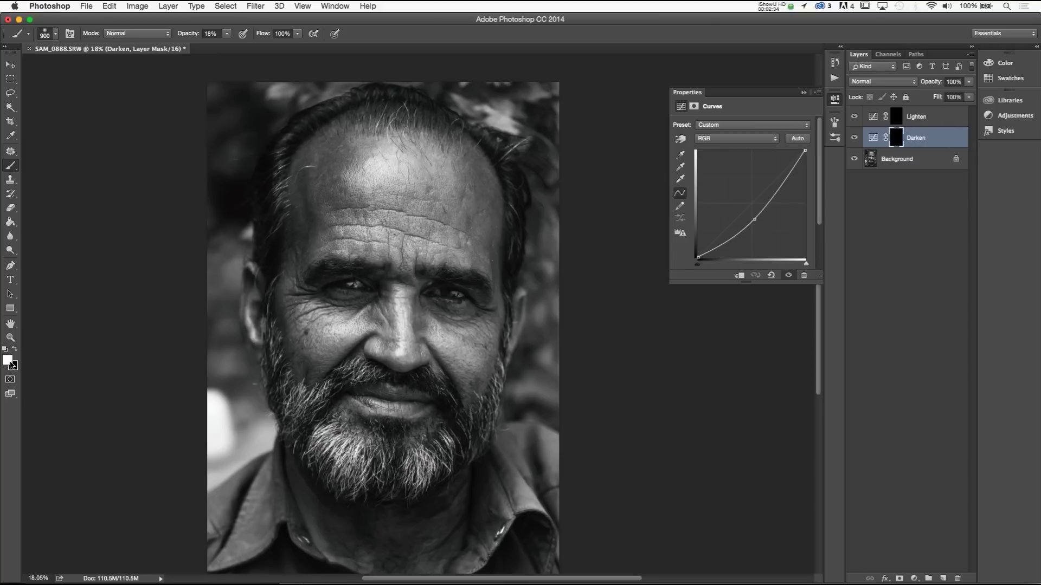
{"action": "left_click", "coordinate": [56, 34]}
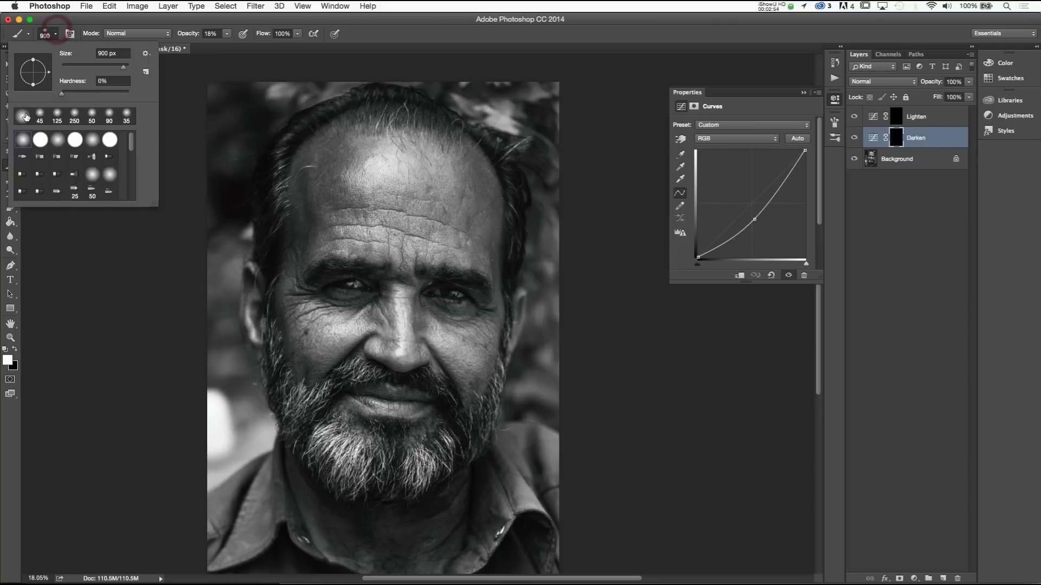
{"action": "left_click", "coordinate": [23, 140]}
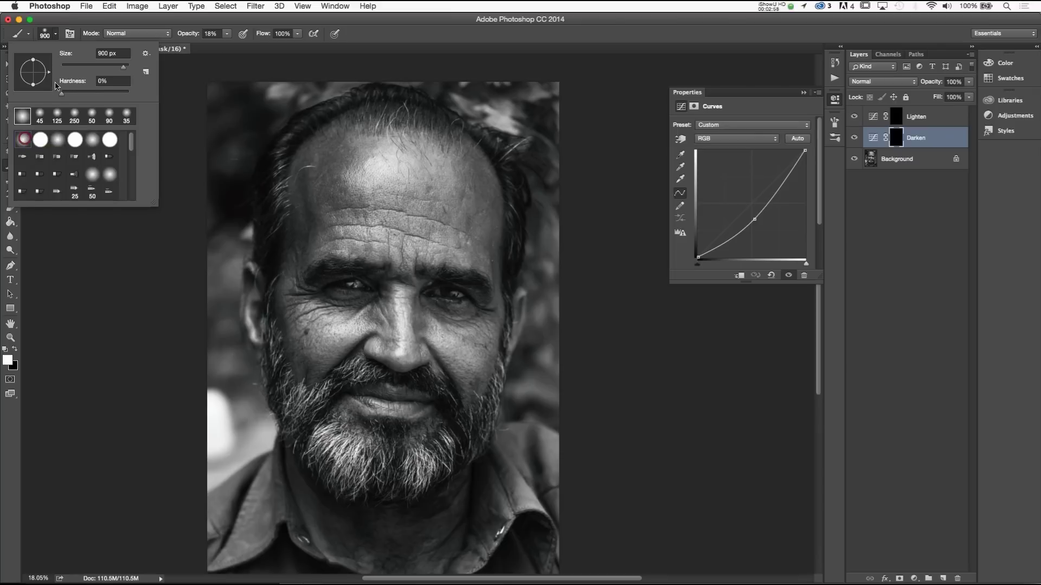
{"action": "left_click", "coordinate": [184, 26]}
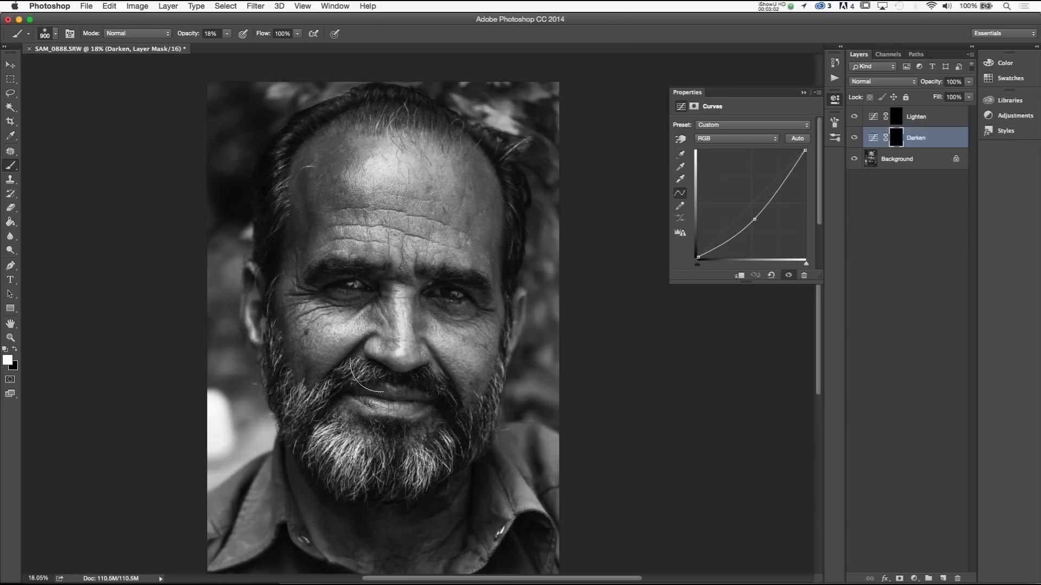
- Paint white on the Darken mask along both side edges of the photo with a 1300 px brush at 18% opacity
{"action": "key", "text": "bracketleft"}
{"action": "key", "text": "bracketright"}
{"action": "key", "text": "bracketright"}
{"action": "key", "text": "bracketright"}
{"action": "key", "text": "bracketright"}
{"action": "key", "text": "bracketright"}
{"action": "scroll", "coordinate": [249, 439], "scroll_direction": "down", "scroll_amount": 2}
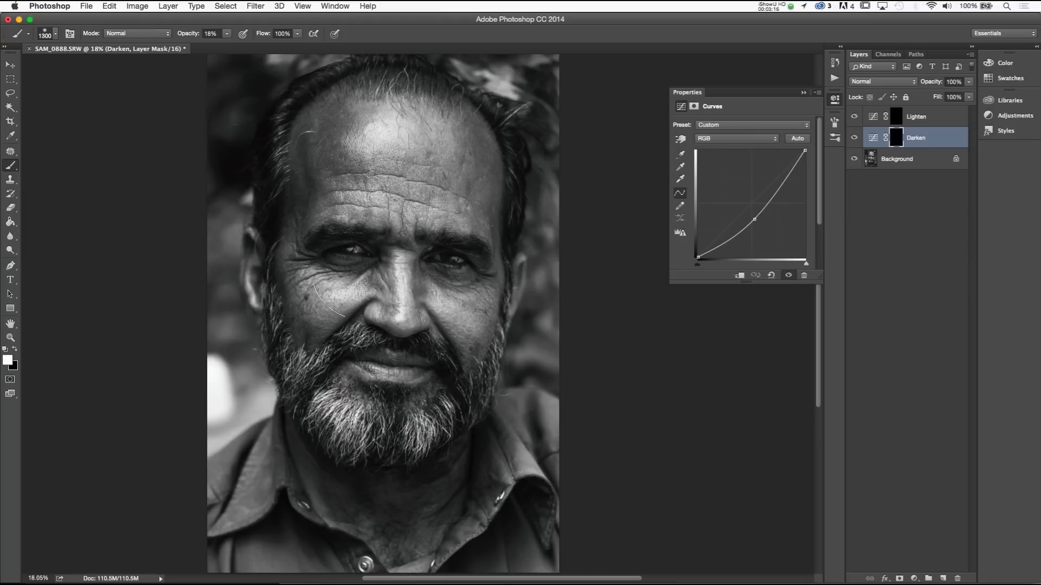
{"action": "mouse_move", "coordinate": [239, 408]}
{"action": "left_mouse_down"}
{"action": "mouse_move", "coordinate": [249, 299]}
{"action": "mouse_move", "coordinate": [237, 249]}
{"action": "left_mouse_up"}
{"action": "mouse_move", "coordinate": [239, 477]}
{"action": "left_mouse_down"}
{"action": "mouse_move", "coordinate": [226, 493]}
{"action": "mouse_move", "coordinate": [199, 189]}
{"action": "left_mouse_up"}
{"action": "left_click_drag", "start_coordinate": [215, 505], "coordinate": [192, 112]}
{"action": "left_click_drag", "start_coordinate": [195, 394], "coordinate": [240, 106]}
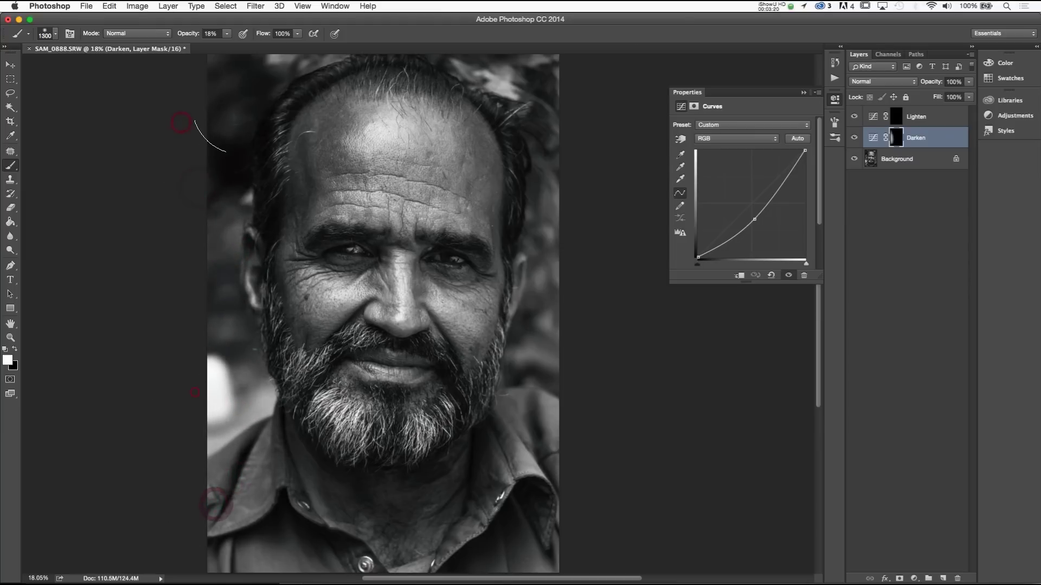
{"action": "mouse_move", "coordinate": [505, 80]}
{"action": "left_mouse_down"}
{"action": "mouse_move", "coordinate": [579, 195]}
{"action": "mouse_move", "coordinate": [569, 204]}
{"action": "mouse_move", "coordinate": [569, 325]}
{"action": "mouse_move", "coordinate": [556, 381]}
{"action": "mouse_move", "coordinate": [557, 372]}
{"action": "left_mouse_up"}
{"action": "left_click_drag", "start_coordinate": [227, 459], "coordinate": [214, 454]}
{"action": "left_click", "coordinate": [212, 381]}
- Raise the brush opacity to 47% and darken the shirt, shoulders and lower background on both sides of the photo
{"action": "left_click", "coordinate": [227, 35]}
{"action": "left_click", "coordinate": [243, 45]}
{"action": "scroll", "coordinate": [244, 276], "scroll_direction": "down", "scroll_amount": 5}
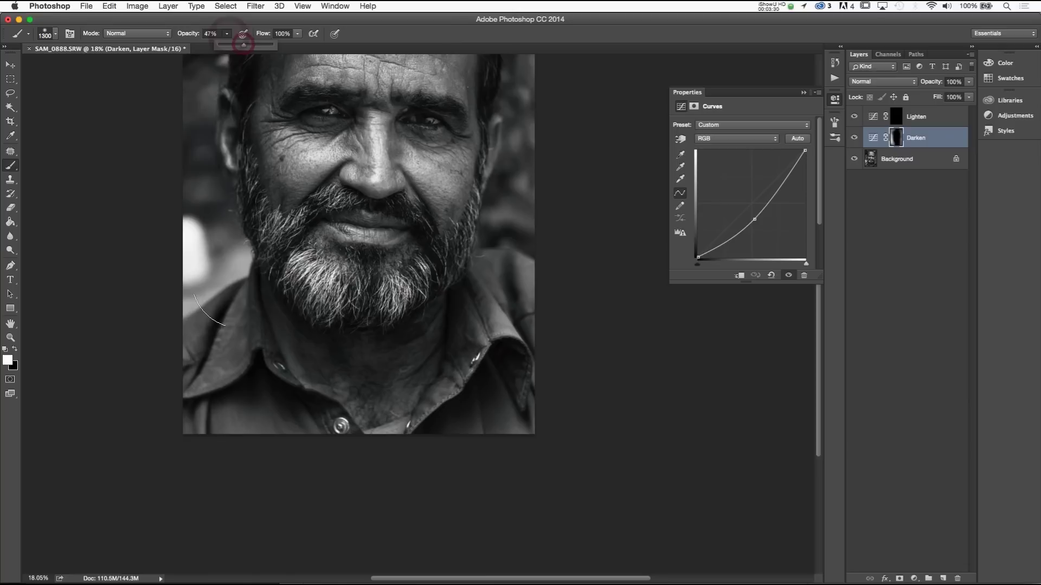
{"action": "left_click", "coordinate": [204, 251]}
{"action": "left_click", "coordinate": [235, 404]}
{"action": "left_click", "coordinate": [169, 255]}
{"action": "left_click", "coordinate": [297, 551]}
{"action": "left_click", "coordinate": [147, 160]}
{"action": "left_click", "coordinate": [304, 473]}
{"action": "left_click_drag", "start_coordinate": [182, 300], "coordinate": [178, 290]}
{"action": "left_click_drag", "start_coordinate": [464, 470], "coordinate": [535, 256]}
{"action": "left_click_drag", "start_coordinate": [486, 491], "coordinate": [545, 219]}
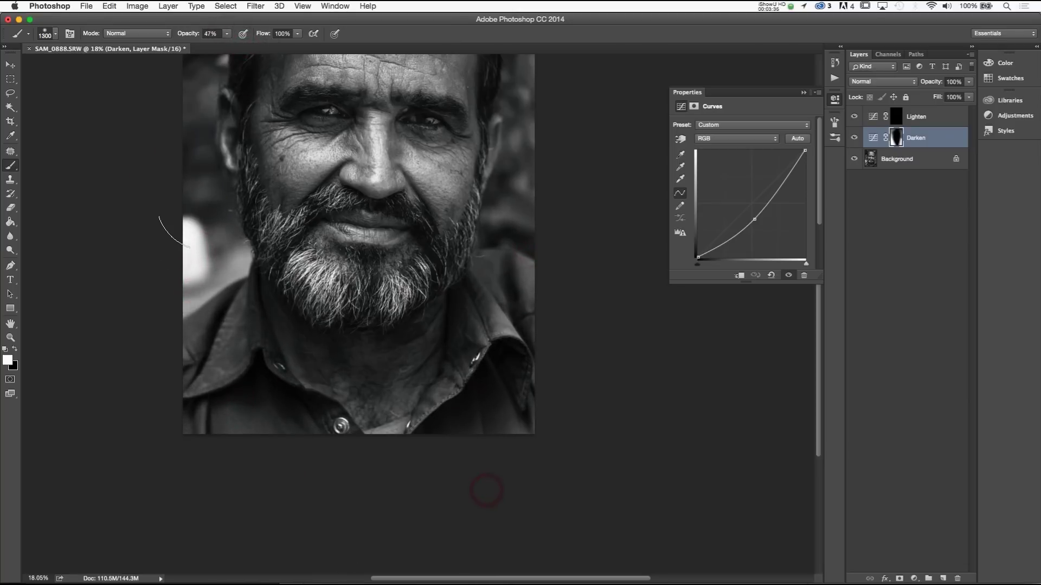
{"action": "left_click", "coordinate": [188, 197]}
{"action": "left_click", "coordinate": [222, 423]}
- Darken the background along the photo's upper right edge with further strokes on the Darken mask
{"action": "scroll", "coordinate": [112, 368], "scroll_direction": "right", "scroll_amount": 2}
{"action": "scroll", "coordinate": [112, 369], "scroll_direction": "up", "scroll_amount": 1}
{"action": "left_click", "coordinate": [465, 295]}
{"action": "left_click_drag", "start_coordinate": [513, 95], "coordinate": [536, 22]}
{"action": "scroll", "coordinate": [520, 242], "scroll_direction": "up", "scroll_amount": 5}
{"action": "scroll", "coordinate": [519, 241], "scroll_direction": "right", "scroll_amount": 1}
{"action": "left_click_drag", "start_coordinate": [475, 309], "coordinate": [472, 77]}
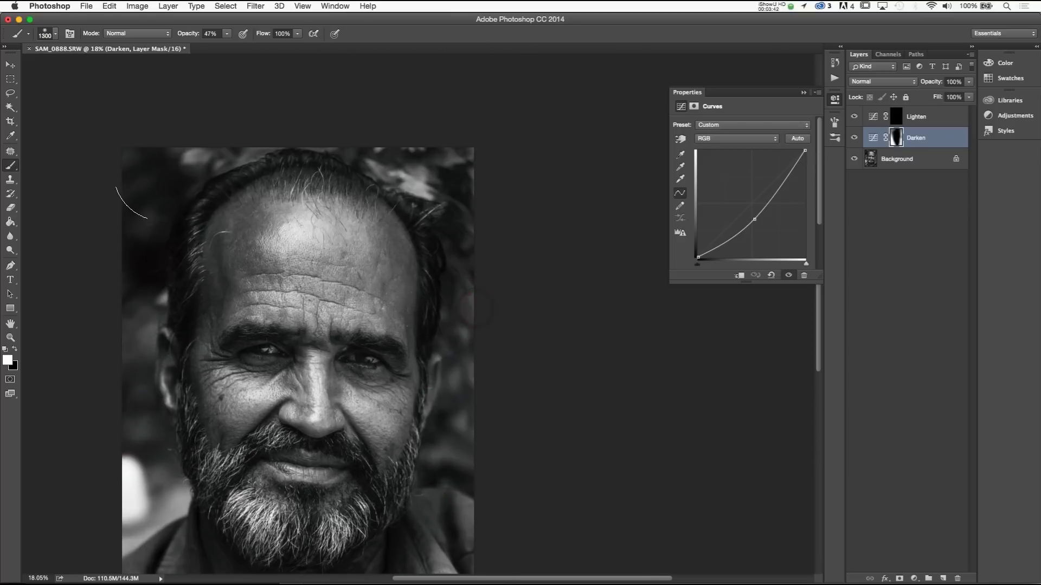
- Reduce the brush to 400 px and darken the eyebrows and the bridge of the nose on the Darken mask
{"action": "scroll", "coordinate": [84, 464], "scroll_direction": "down", "scroll_amount": 3}
{"action": "scroll", "coordinate": [84, 463], "scroll_direction": "left", "scroll_amount": 5}
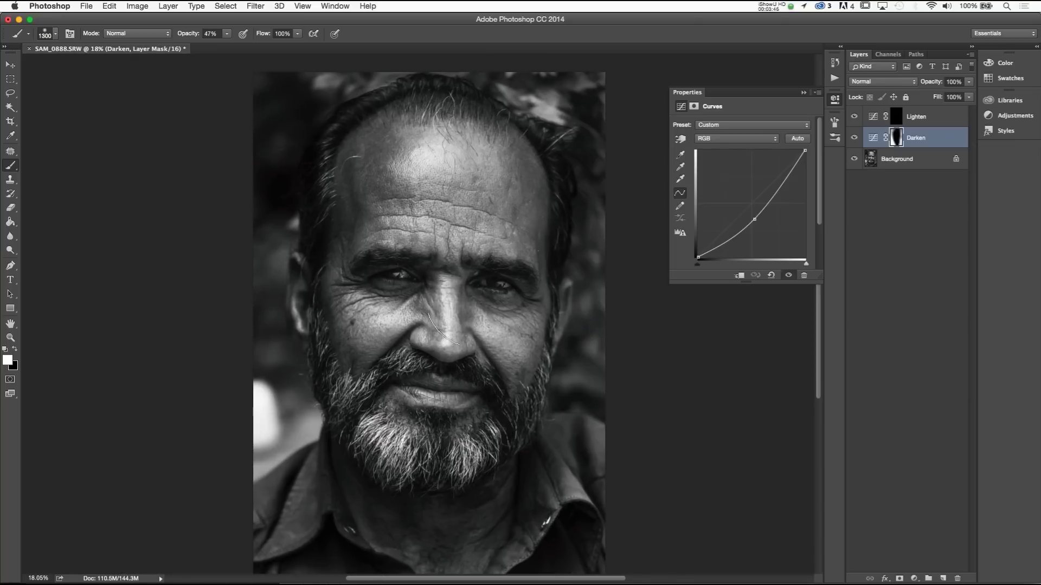
{"action": "key", "text": "bracketleft"}
{"action": "key", "text": "bracketleft"}
{"action": "key", "text": "bracketleft"}
{"action": "key", "text": "bracketleft"}
{"action": "key", "text": "bracketleft"}
{"action": "key", "text": "bracketleft"}
{"action": "key", "text": "bracketleft"}
{"action": "left_click", "coordinate": [442, 283]}
{"action": "left_click_drag", "start_coordinate": [465, 265], "coordinate": [379, 261]}
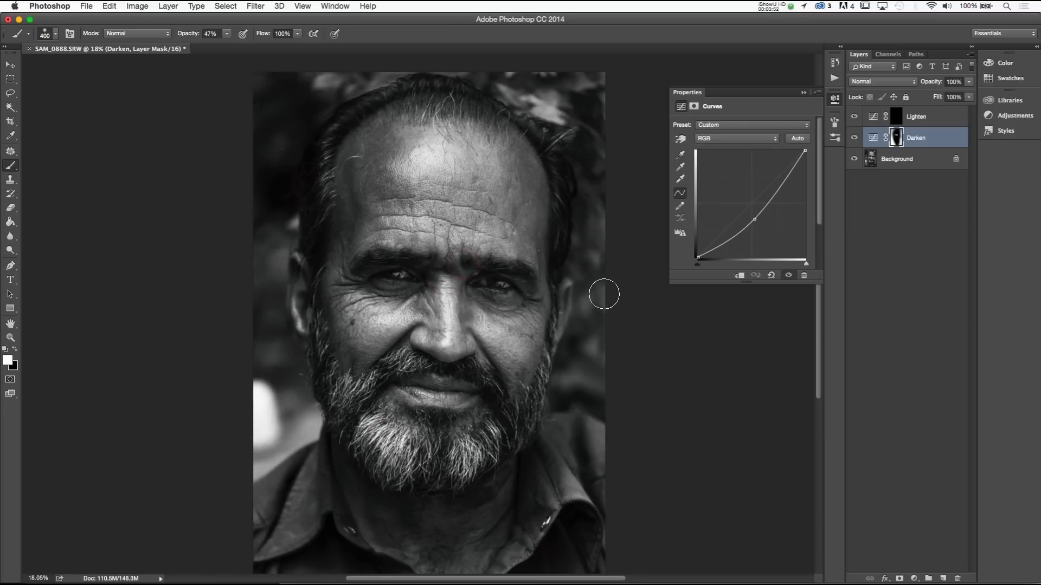
- Paint black at 30% brush opacity on the Darken mask over both eyebrows to soften their darkening
{"action": "scroll", "coordinate": [602, 292], "scroll_direction": "up", "scroll_amount": 5}
{"action": "scroll", "coordinate": [607, 293], "scroll_direction": "up", "scroll_amount": 2}
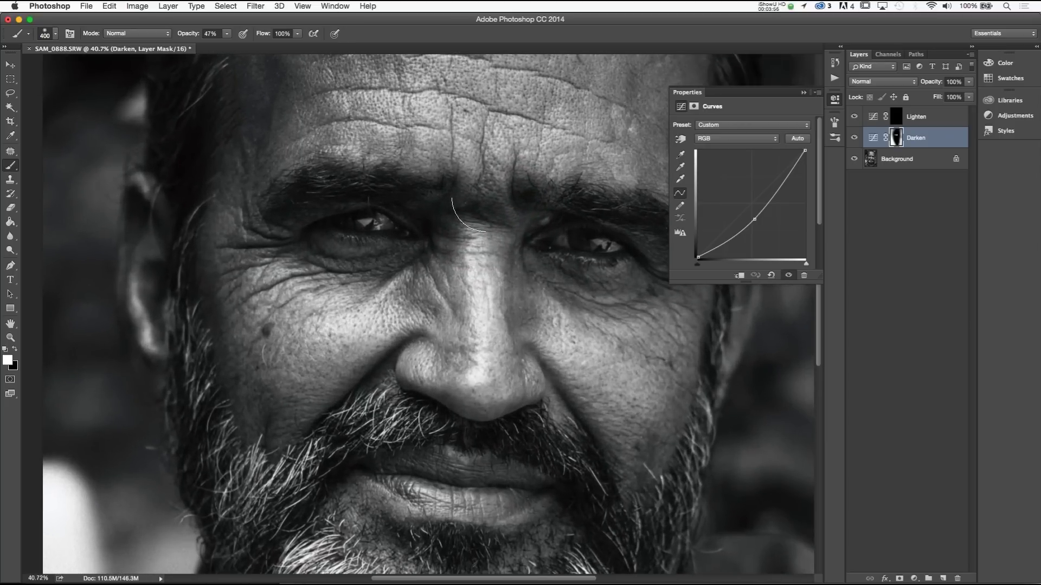
{"action": "key", "text": "x"}
{"action": "left_click_drag", "start_coordinate": [227, 33], "coordinate": [220, 48]}
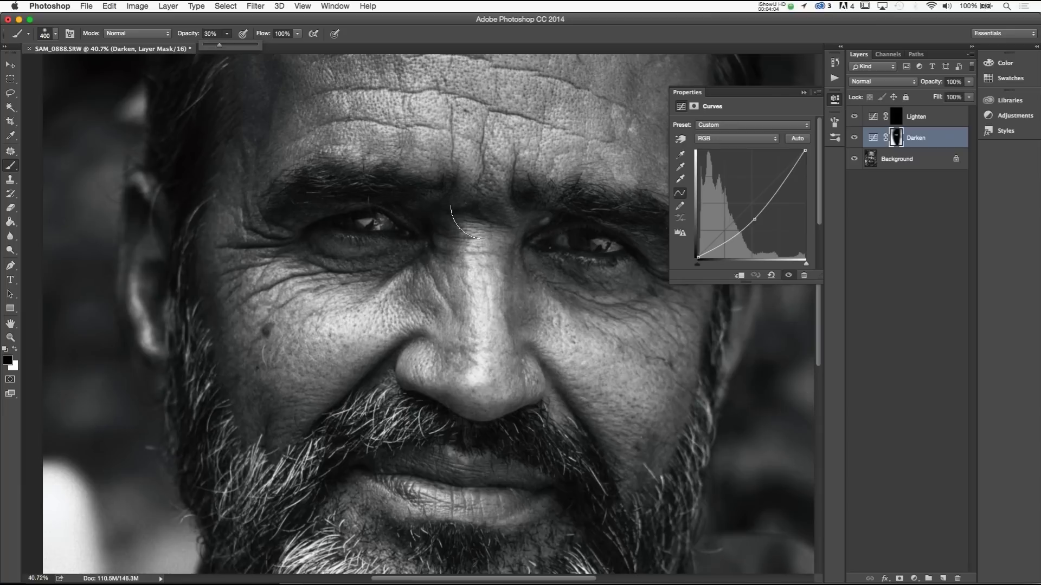
{"action": "left_click", "coordinate": [435, 191]}
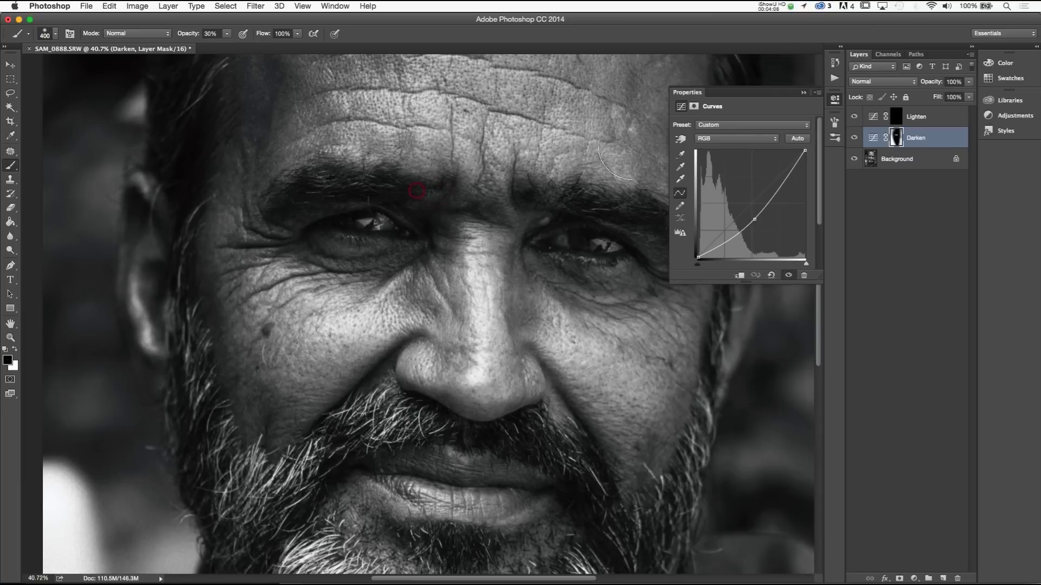
{"action": "left_click", "coordinate": [577, 187]}
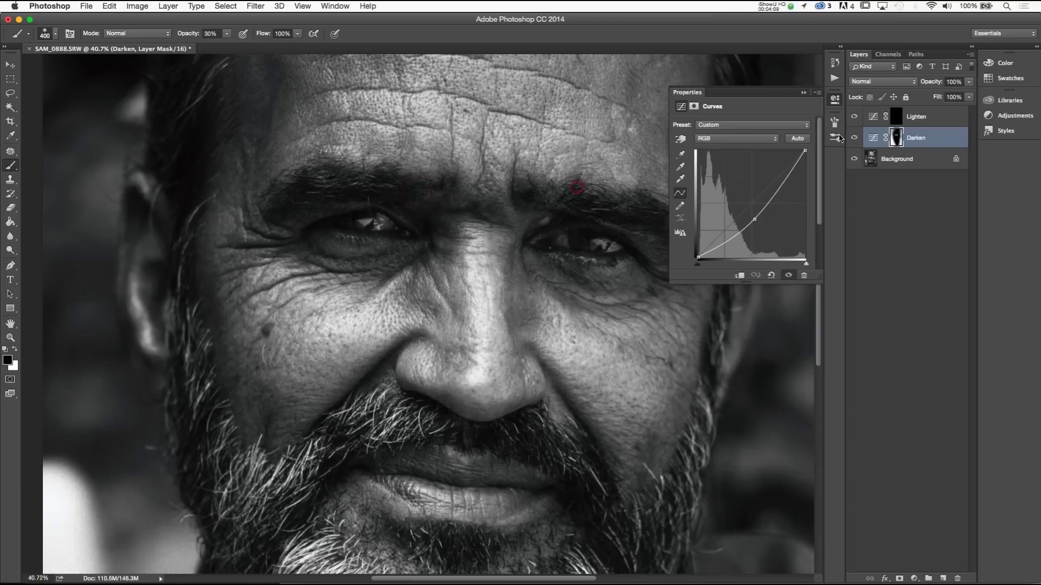
- Brighten the iris and white of the eye on the image's left by painting white on the Lighten mask with a 150 px brush
{"action": "left_click", "coordinate": [896, 116]}
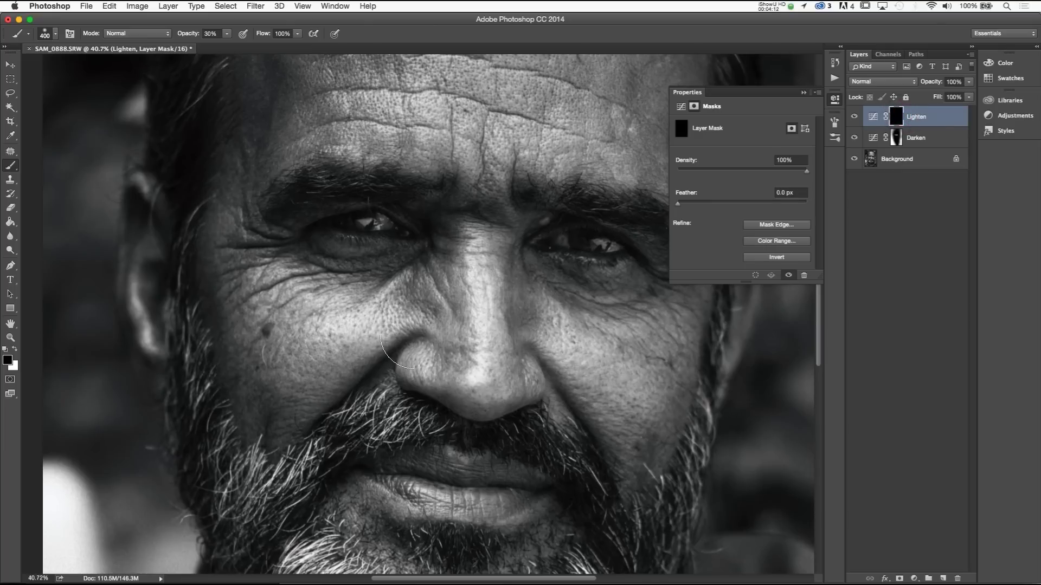
{"action": "key", "text": "bracketleft"}
{"action": "key", "text": "bracketleft"}
{"action": "key", "text": "bracketleft"}
{"action": "key", "text": "bracketleft"}
{"action": "left_click", "coordinate": [15, 349]}
{"action": "scroll", "coordinate": [434, 302], "scroll_direction": "up", "scroll_amount": 8}
{"action": "scroll", "coordinate": [356, 284], "scroll_direction": "up", "scroll_amount": 4}
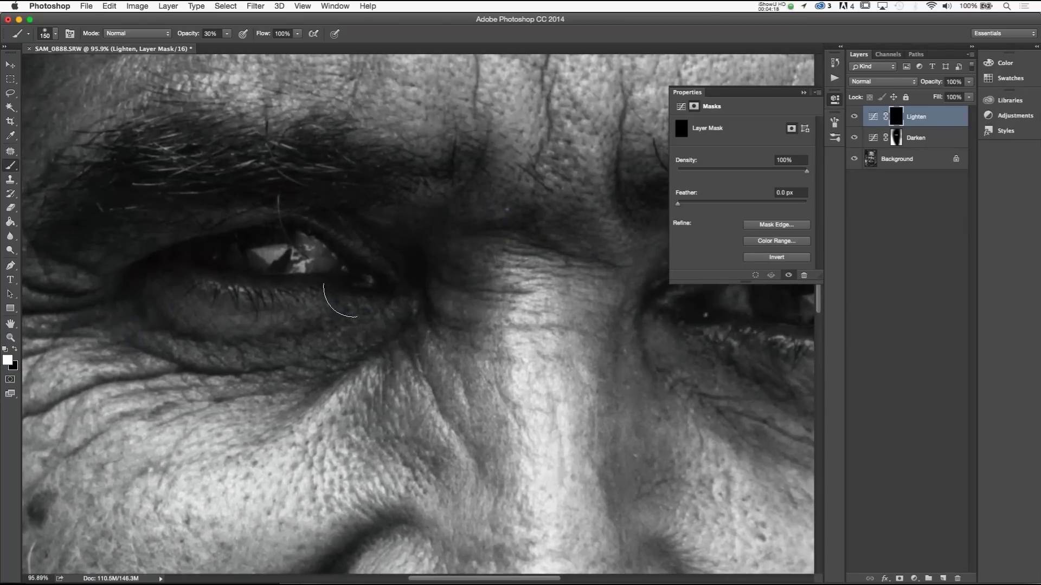
{"action": "scroll", "coordinate": [360, 279], "scroll_direction": "up", "scroll_amount": 2}
{"action": "left_click", "coordinate": [219, 243]}
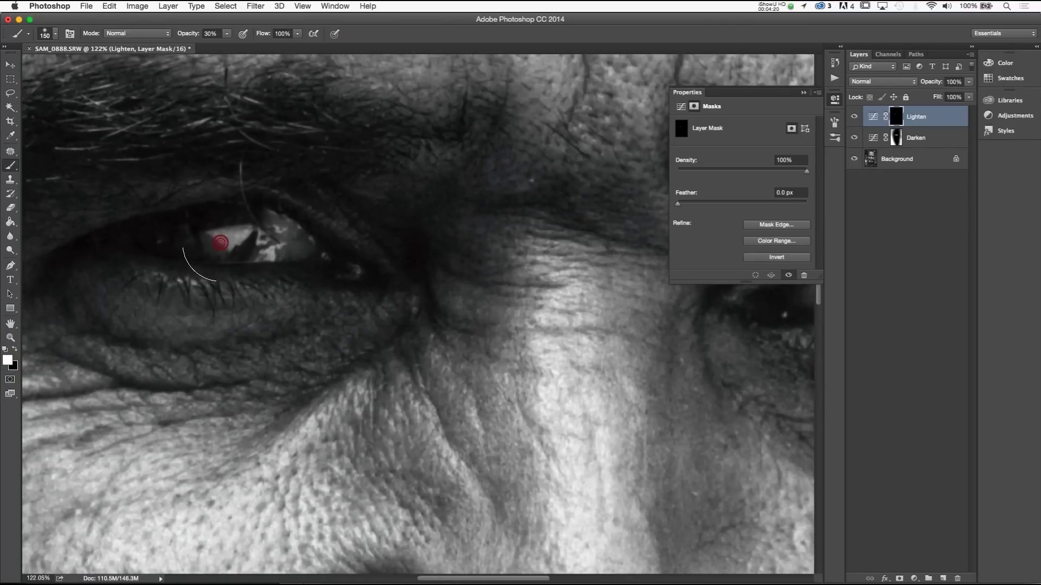
{"action": "left_click", "coordinate": [177, 244]}
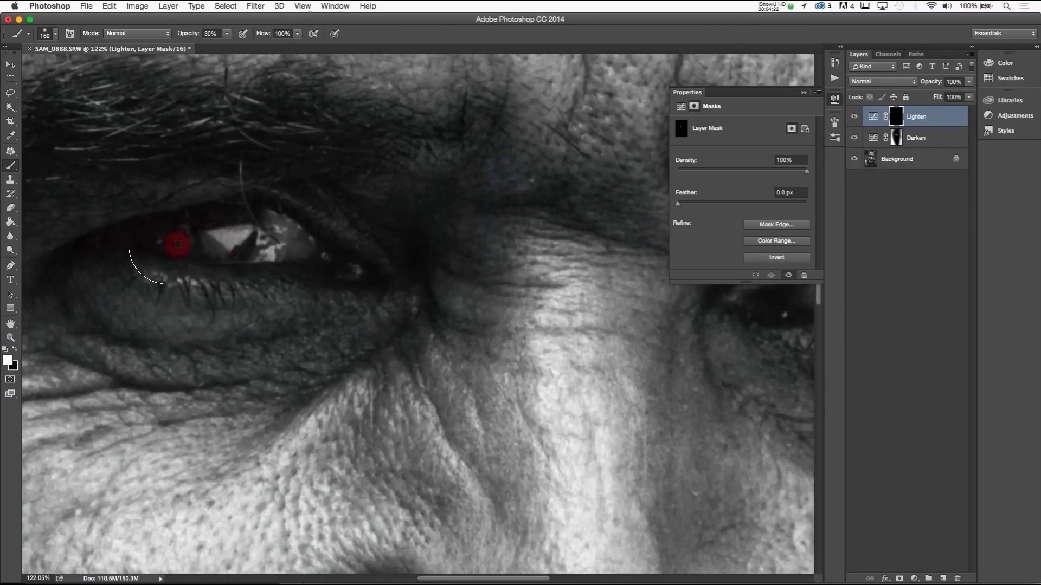
- Brighten the iris and white of the eye on the image's right with white dabs on the Lighten mask
{"action": "scroll", "coordinate": [250, 252], "scroll_direction": "right", "scroll_amount": 5}
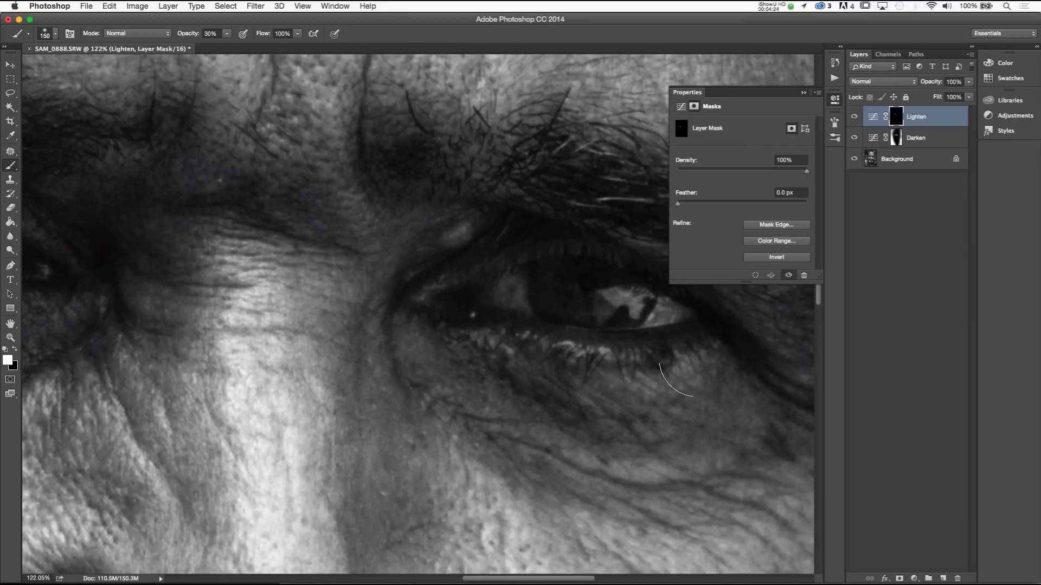
{"action": "scroll", "coordinate": [693, 363], "scroll_direction": "right", "scroll_amount": 1}
{"action": "left_click", "coordinate": [546, 295]}
{"action": "left_click", "coordinate": [592, 306]}
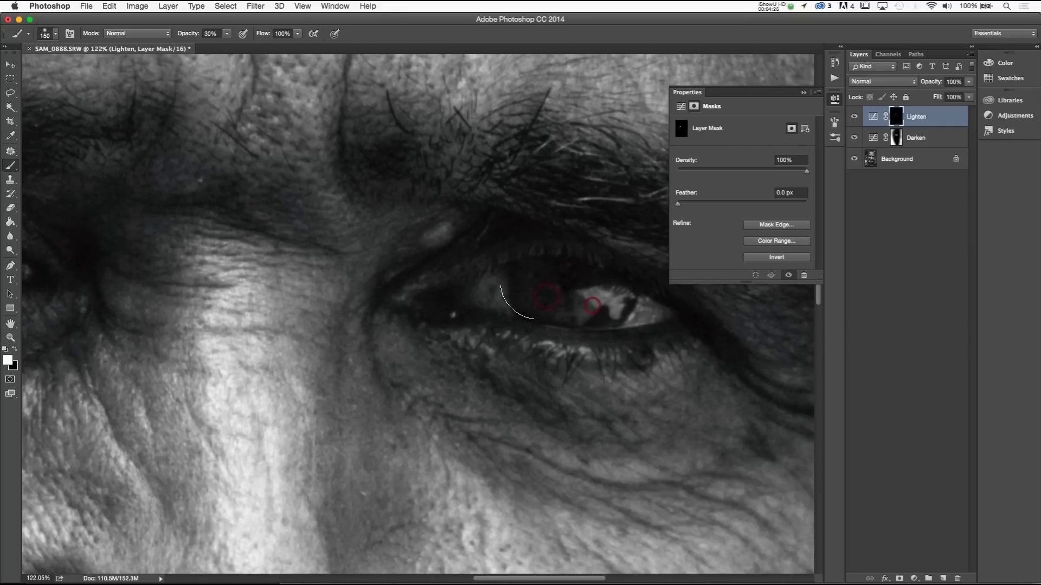
{"action": "scroll", "coordinate": [542, 277], "scroll_direction": "down", "scroll_amount": 5}
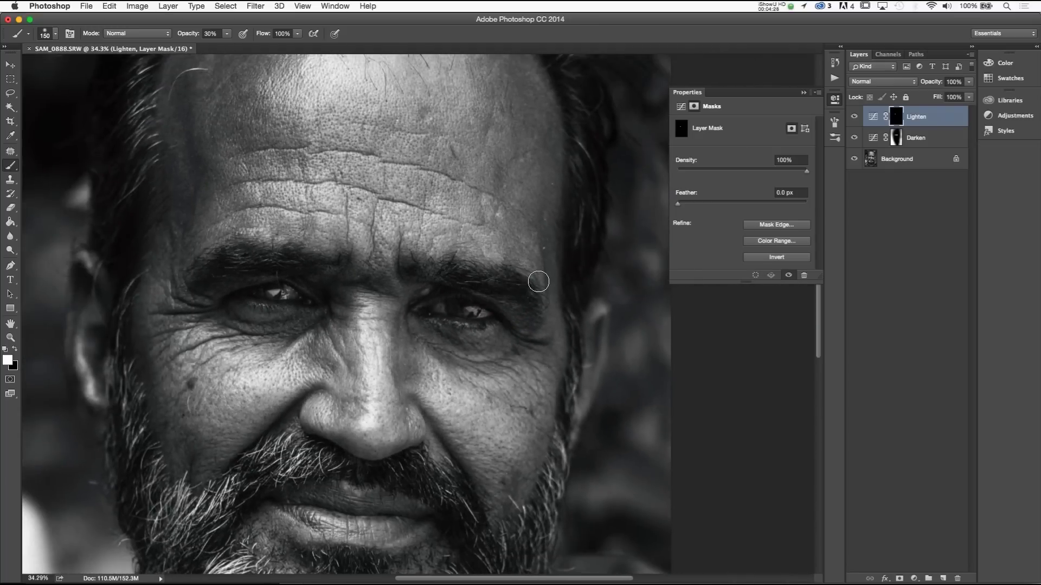
{"action": "scroll", "coordinate": [538, 281], "scroll_direction": "down", "scroll_amount": 2}
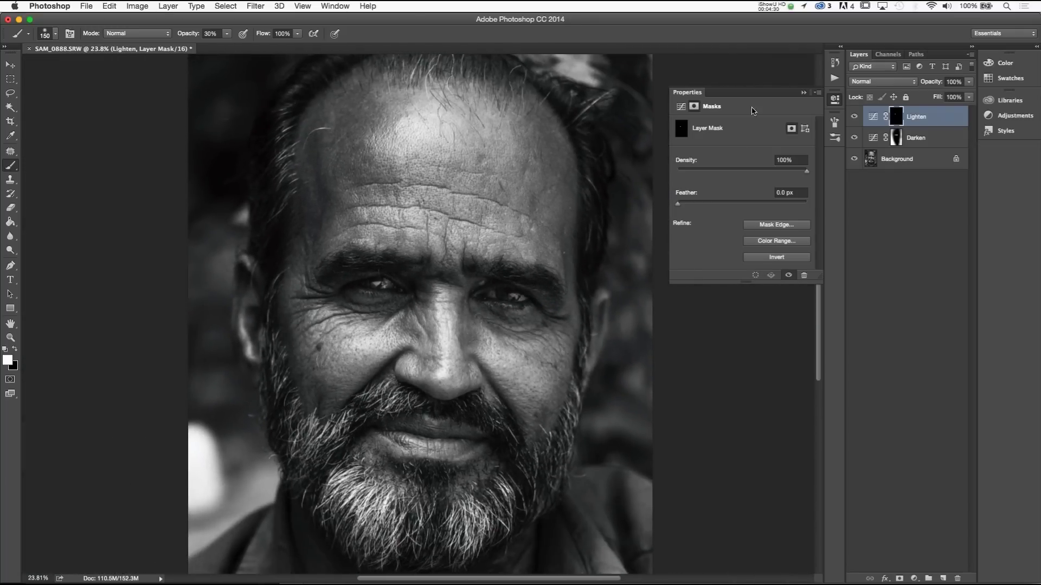
- Compare the face with and without the dodge and burn by repeatedly showing only the Background layer and restoring the others
{"action": "left_click", "coordinate": [880, 161]}
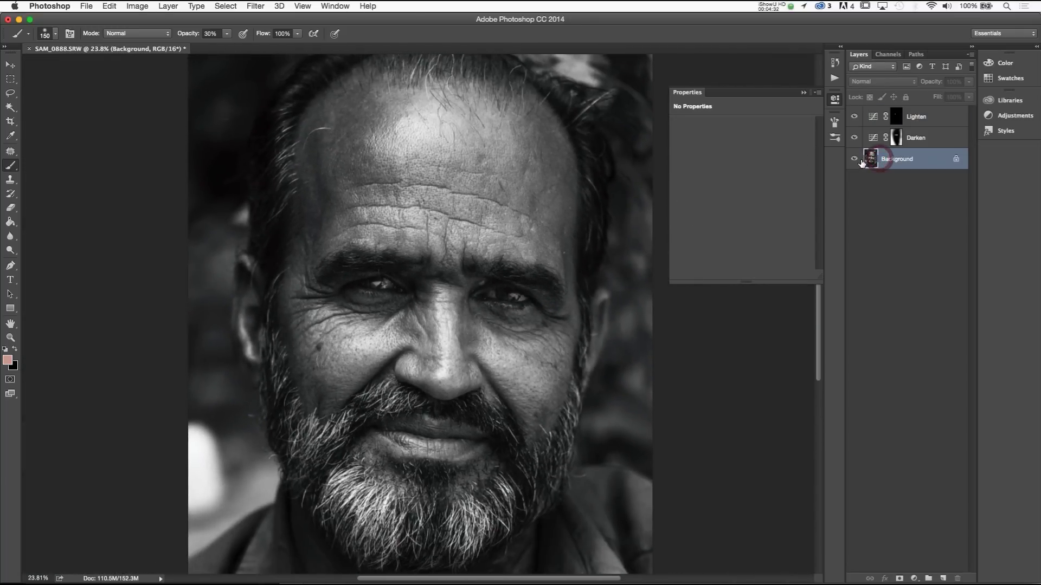
{"action": "left_click", "coordinate": [855, 161], "text": "alt"}
{"action": "left_click", "coordinate": [855, 160], "text": "alt"}
{"action": "left_click", "coordinate": [856, 161], "text": "alt"}
{"action": "left_click", "coordinate": [855, 161], "text": "alt"}
{"action": "left_click", "coordinate": [855, 161], "text": "alt"}
{"action": "left_click", "coordinate": [855, 161], "text": "alt"}
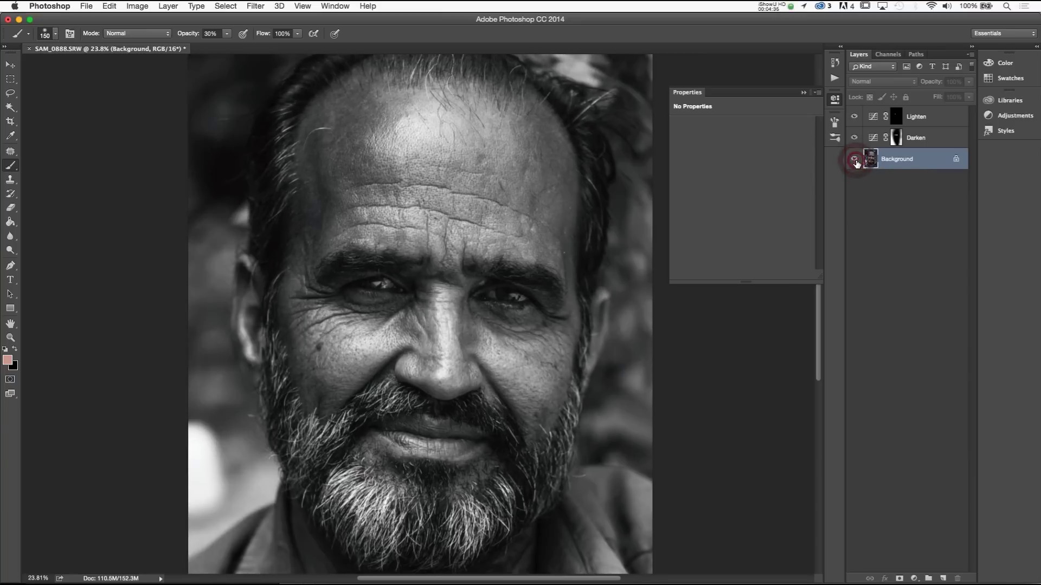
- Fit the whole portrait in view and compare it before and after the Lighten and Darken adjustments, leaving all layers visible
{"action": "scroll", "coordinate": [605, 326], "scroll_direction": "down", "scroll_amount": 3}
{"action": "scroll", "coordinate": [605, 326], "scroll_direction": "right", "scroll_amount": 3}
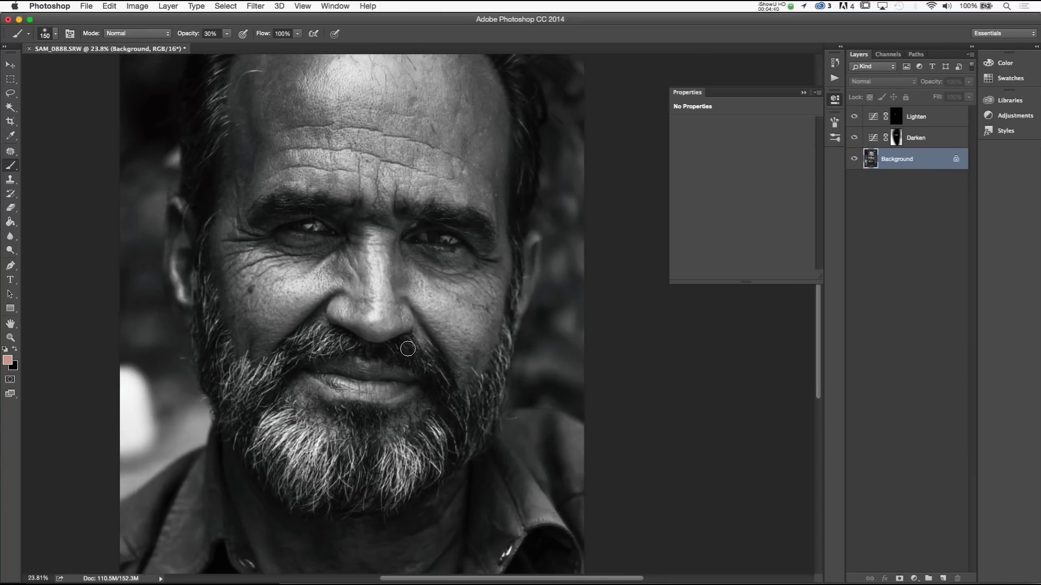
{"action": "key", "text": "super+0"}
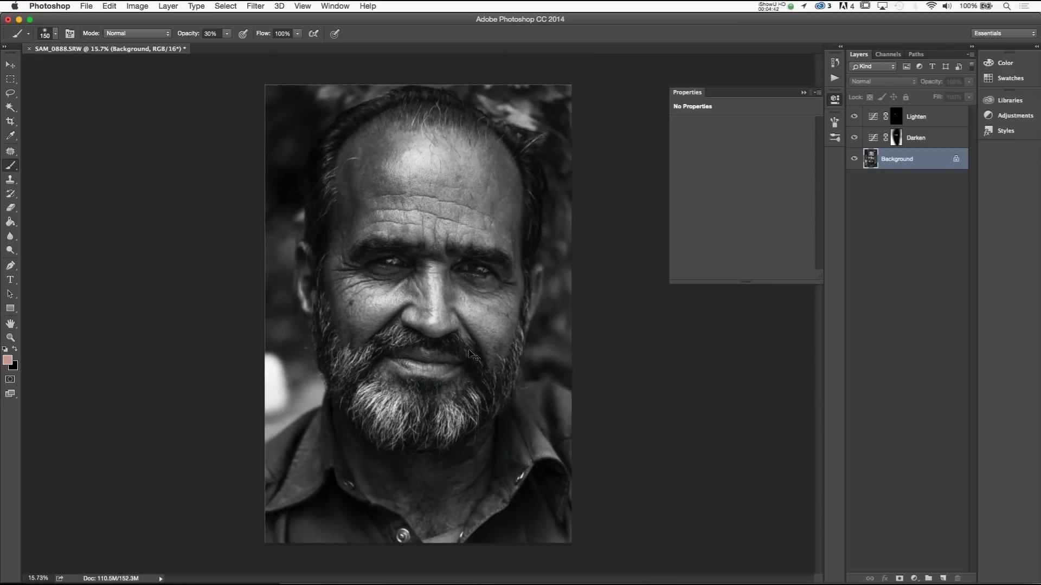
{"action": "key", "text": "super+0"}
{"action": "left_click", "coordinate": [853, 160], "text": "alt"}
{"action": "left_click", "coordinate": [854, 160], "text": "alt"}
{"action": "left_click", "coordinate": [853, 160], "text": "alt"}
{"action": "left_click", "coordinate": [851, 163], "text": "alt"}
{"action": "left_click", "coordinate": [852, 162], "text": "alt"}
{"action": "left_click", "coordinate": [852, 162], "text": "alt"}
{"action": "left_click", "coordinate": [852, 163], "text": "alt"}
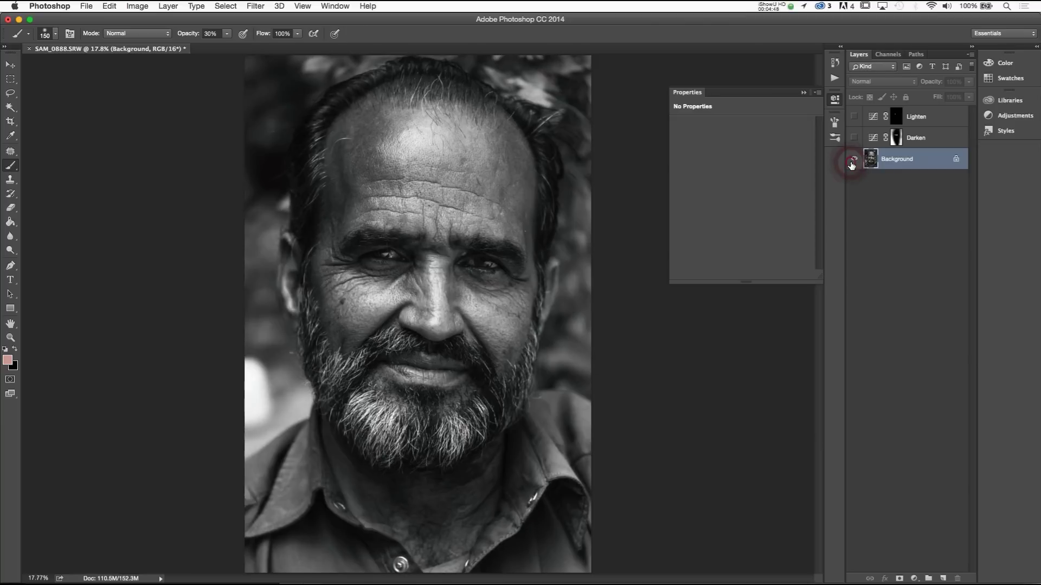
{"action": "left_click", "coordinate": [852, 162], "text": "alt"}
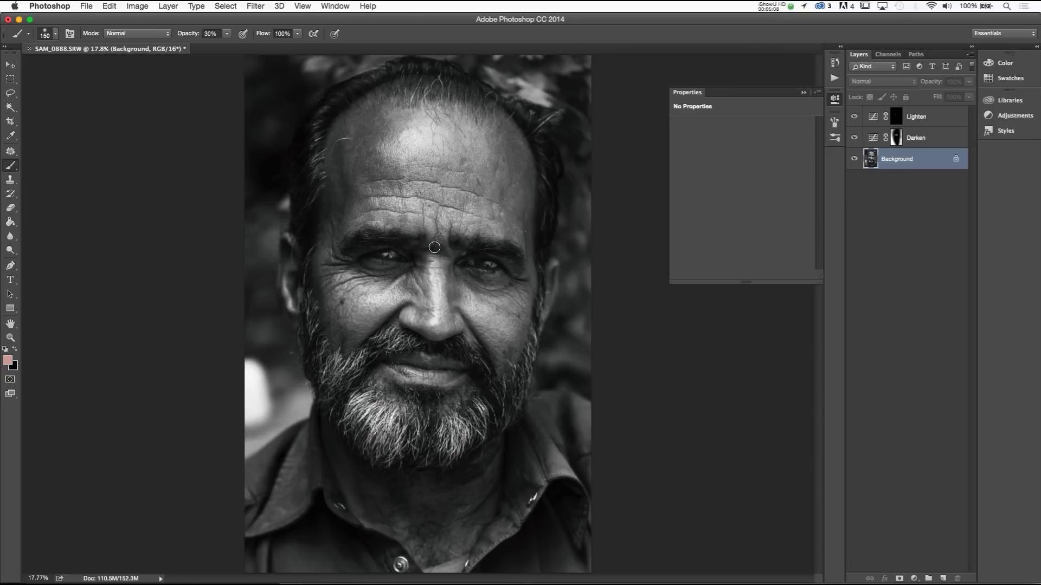
{"action": "left_click", "coordinate": [855, 161], "text": "alt"}
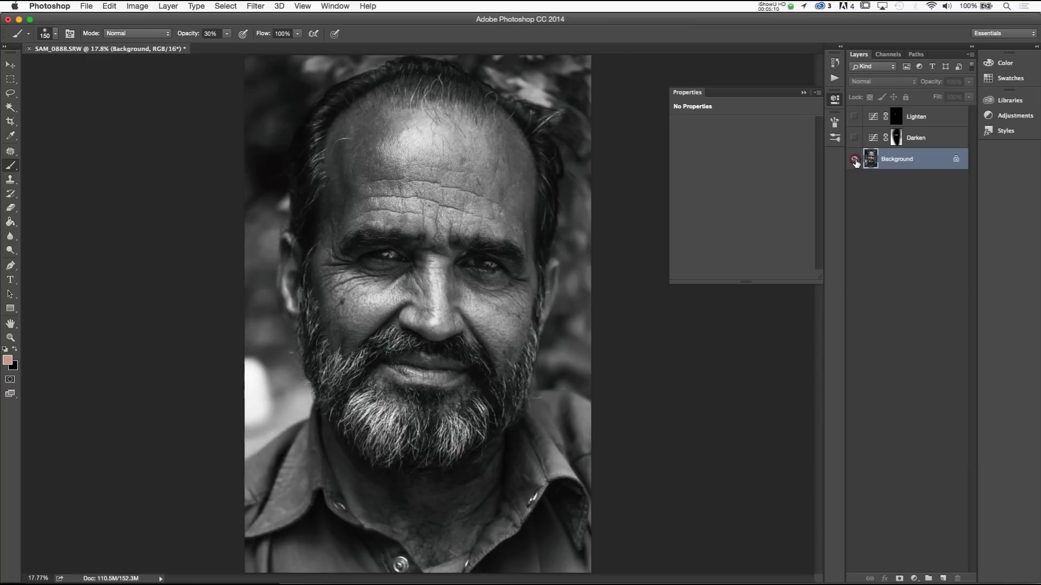
{"action": "left_click", "coordinate": [855, 161], "text": "alt"}
{"action": "left_click", "coordinate": [855, 161], "text": "alt"}
{"action": "left_click", "coordinate": [855, 161], "text": "alt"}
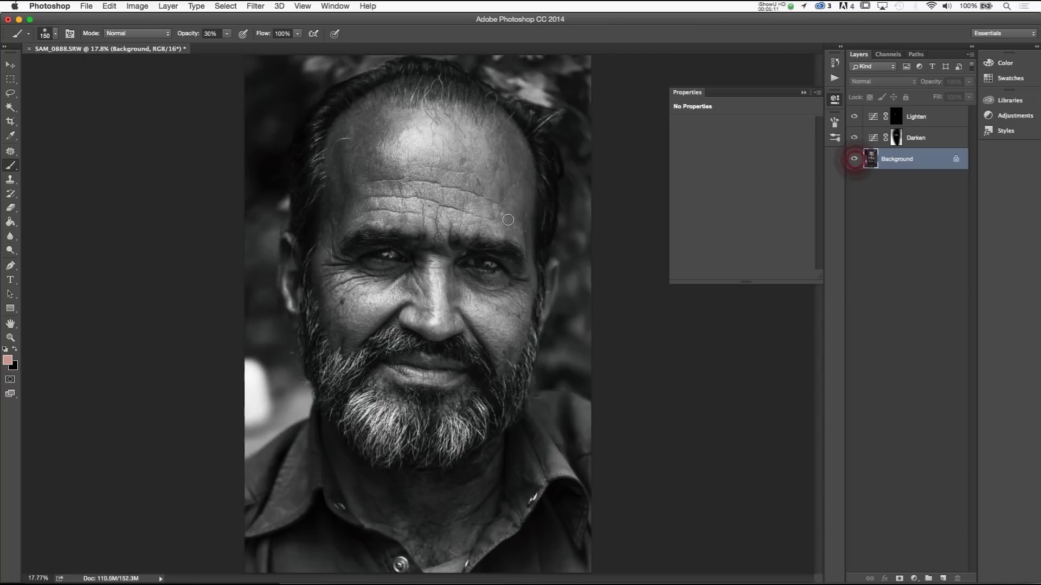